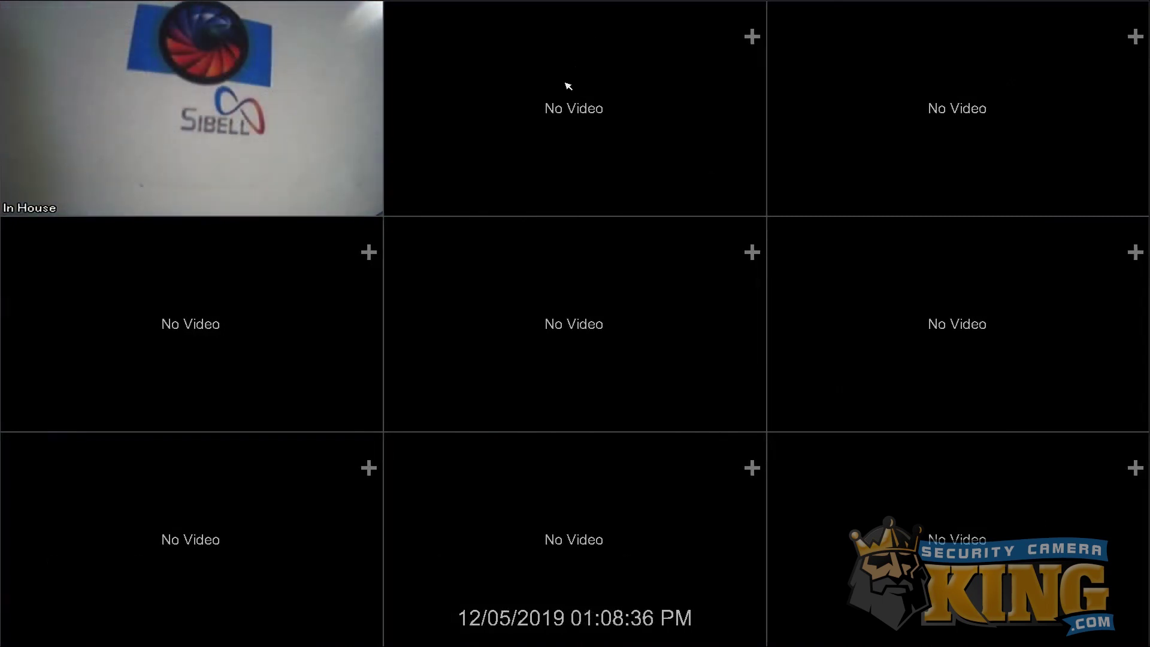
View the recorder's network port settings under Settings > Network.
mouse_move(51, 642)
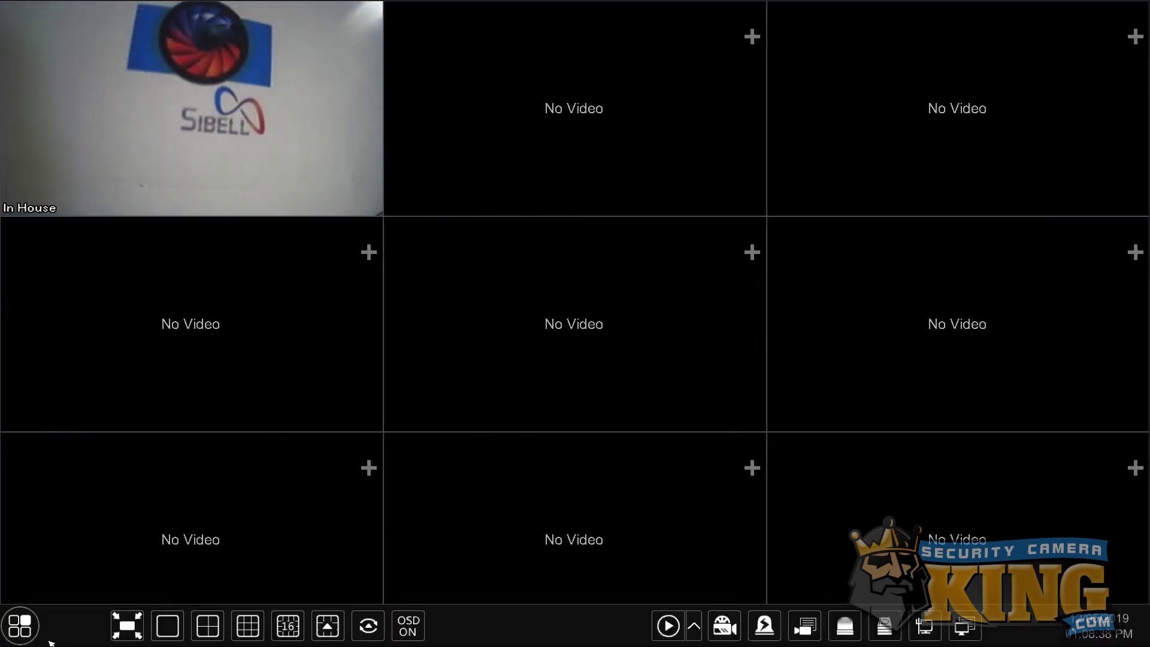
left_click(19, 626)
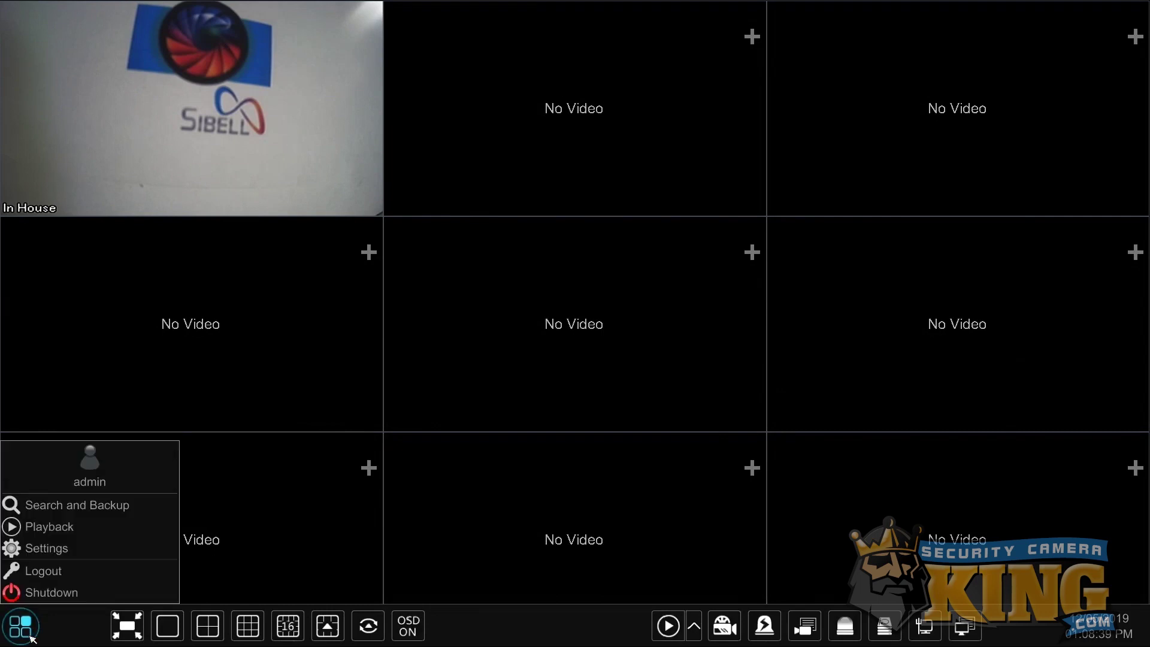
left_click(43, 548)
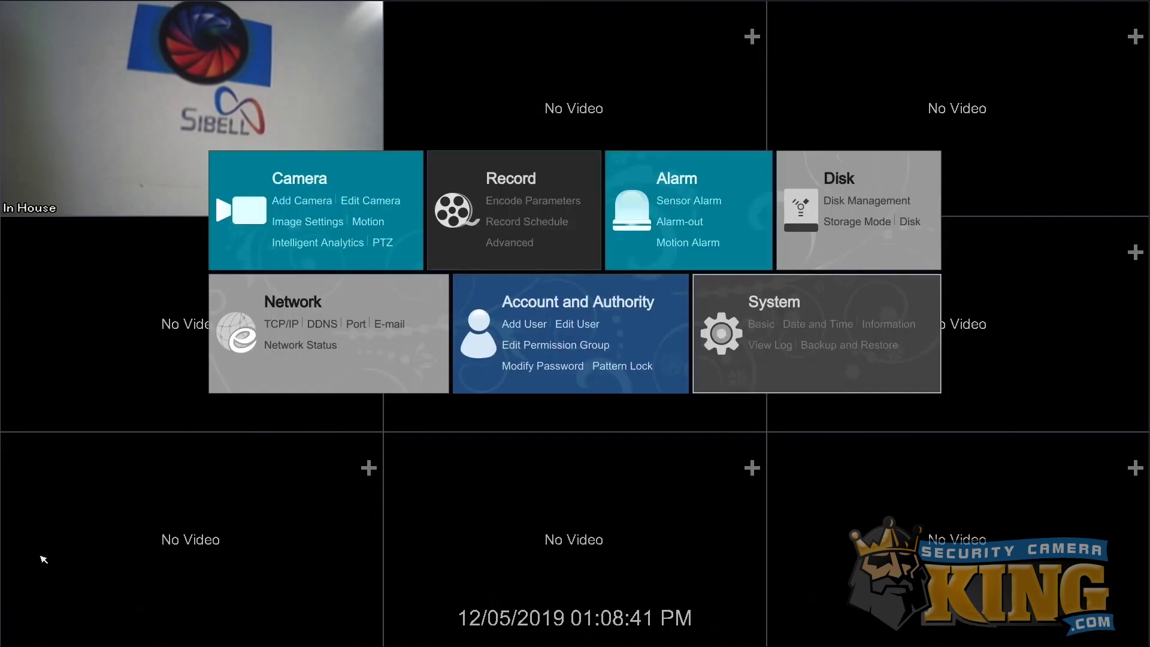
left_click(317, 303)
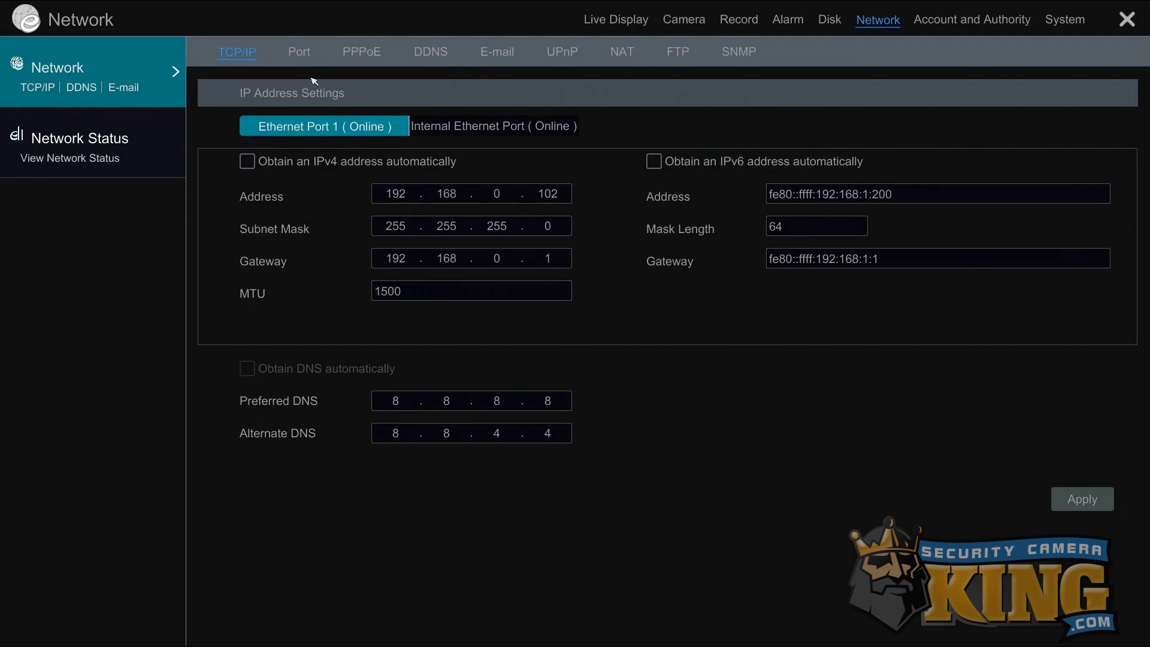
left_click(301, 60)
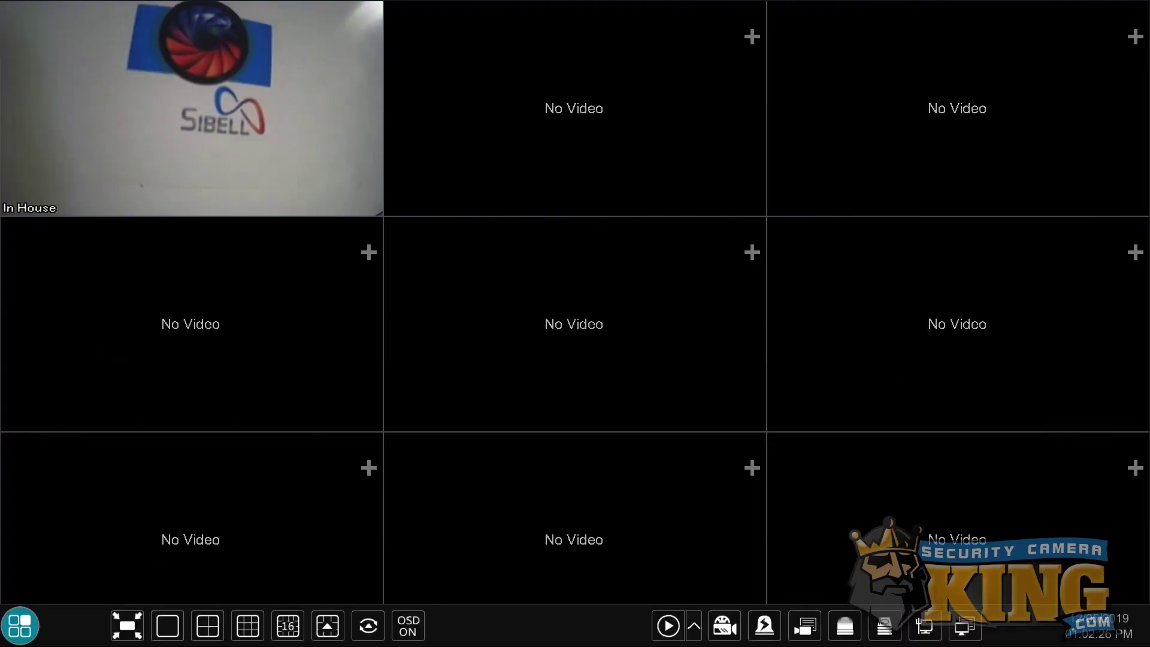
Show the NAT settings with NAT enabled, server nat.autonat.com, and the device QR code.
left_click(23, 626)
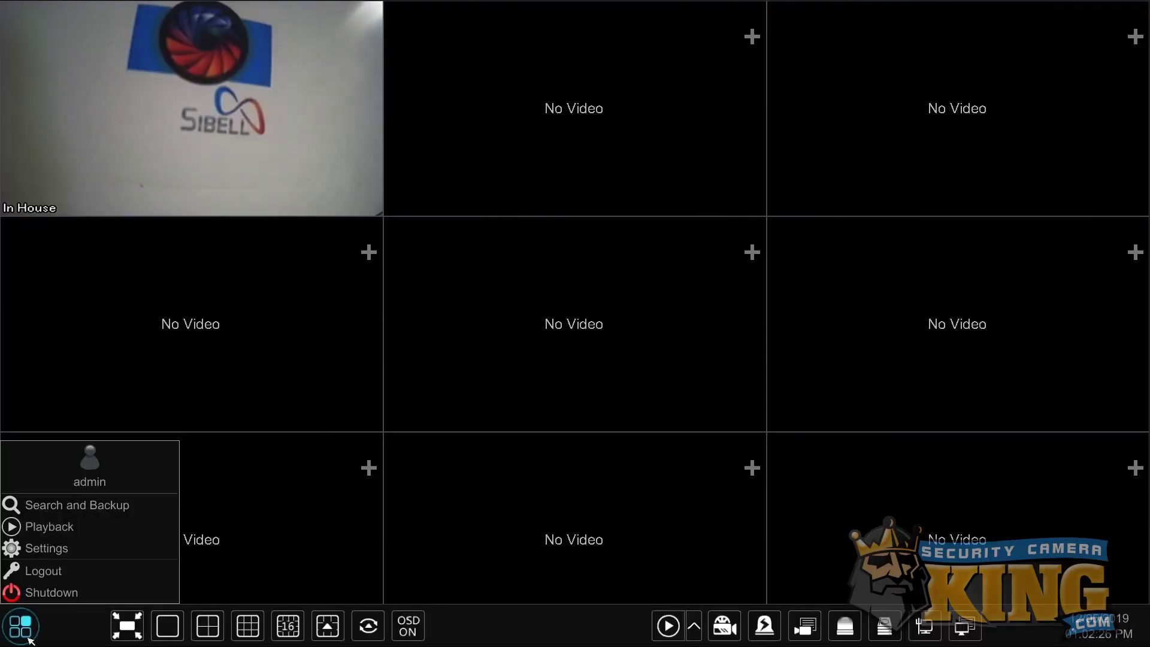
left_click(54, 550)
left_click(273, 305)
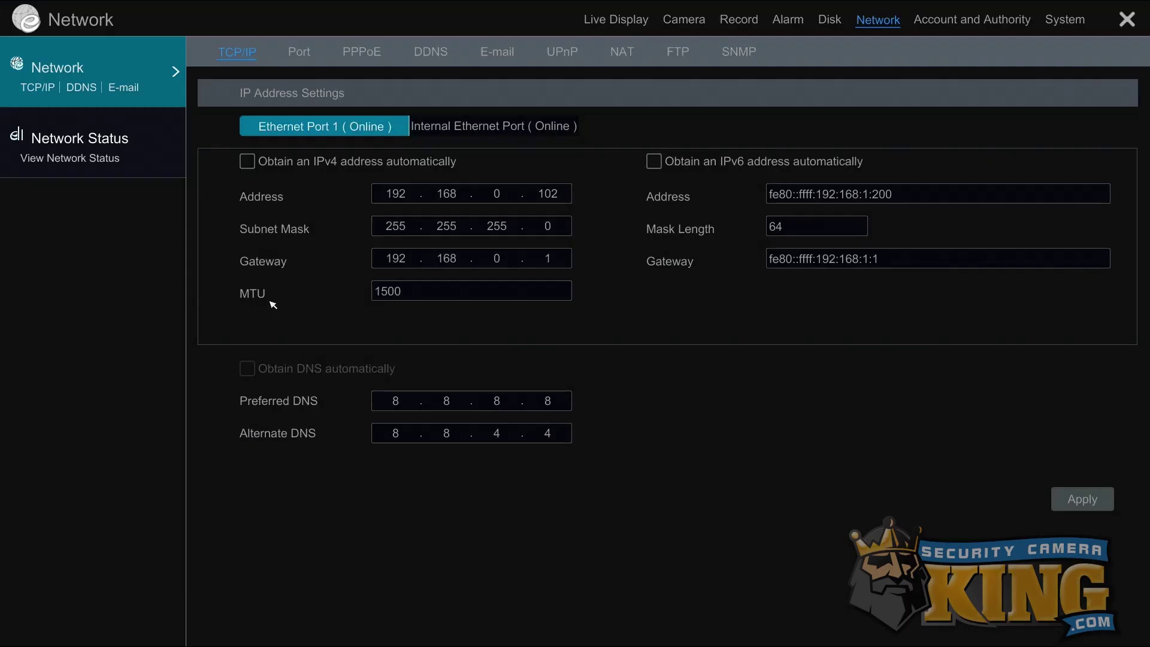
left_click(622, 54)
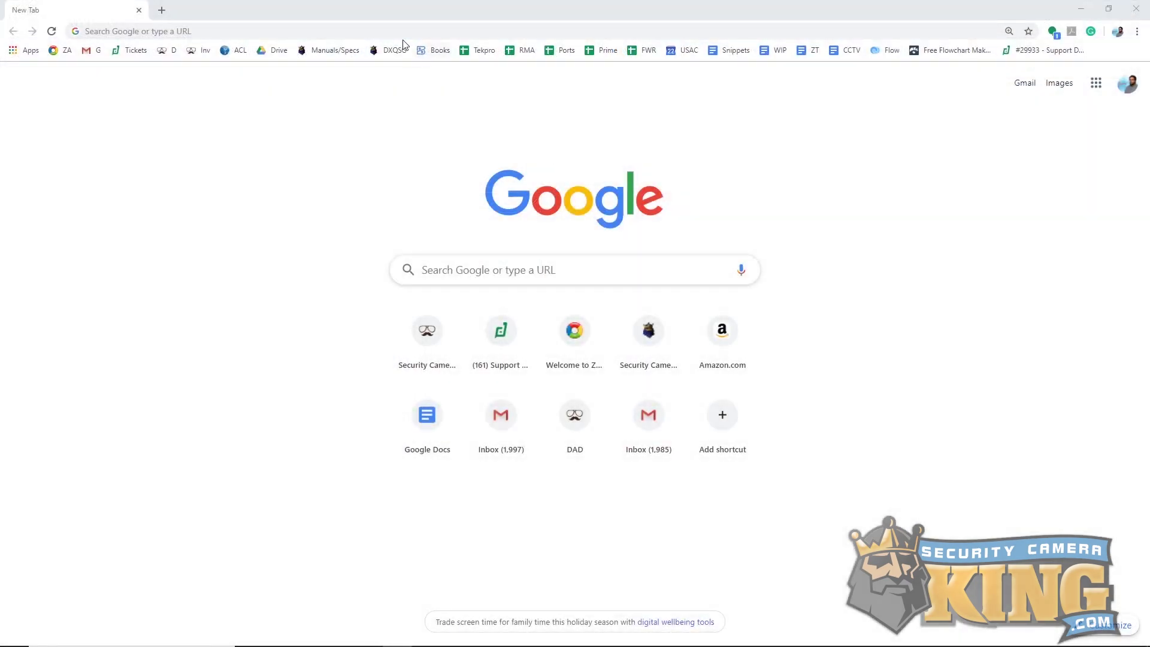
left_click(402, 37)
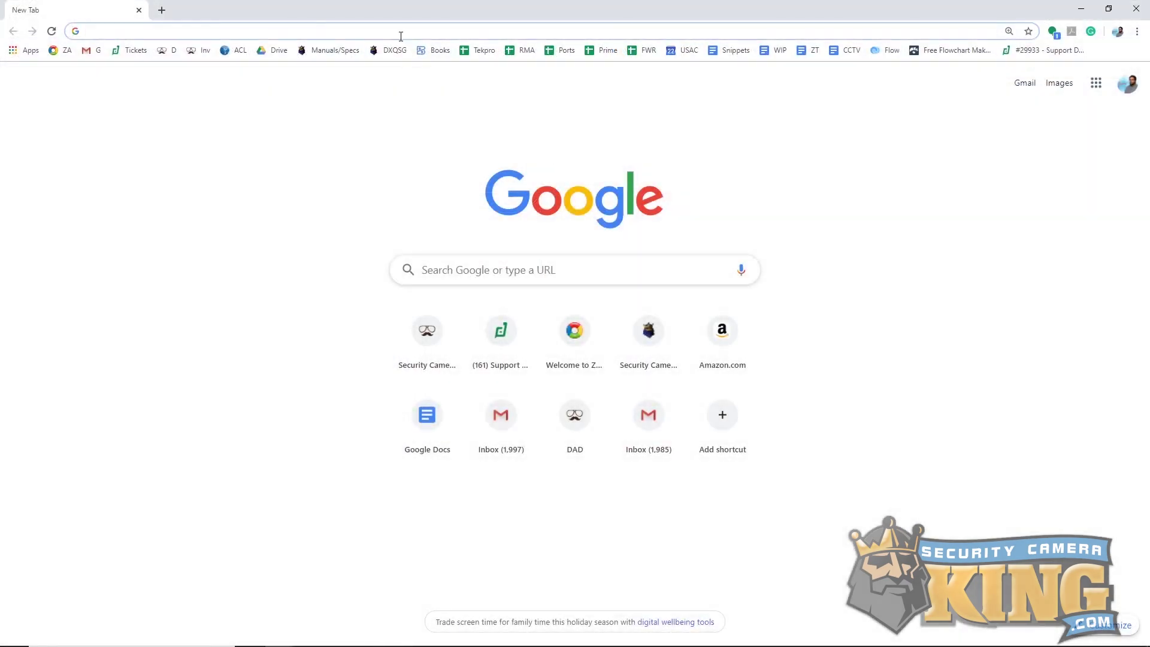
type("www.c")
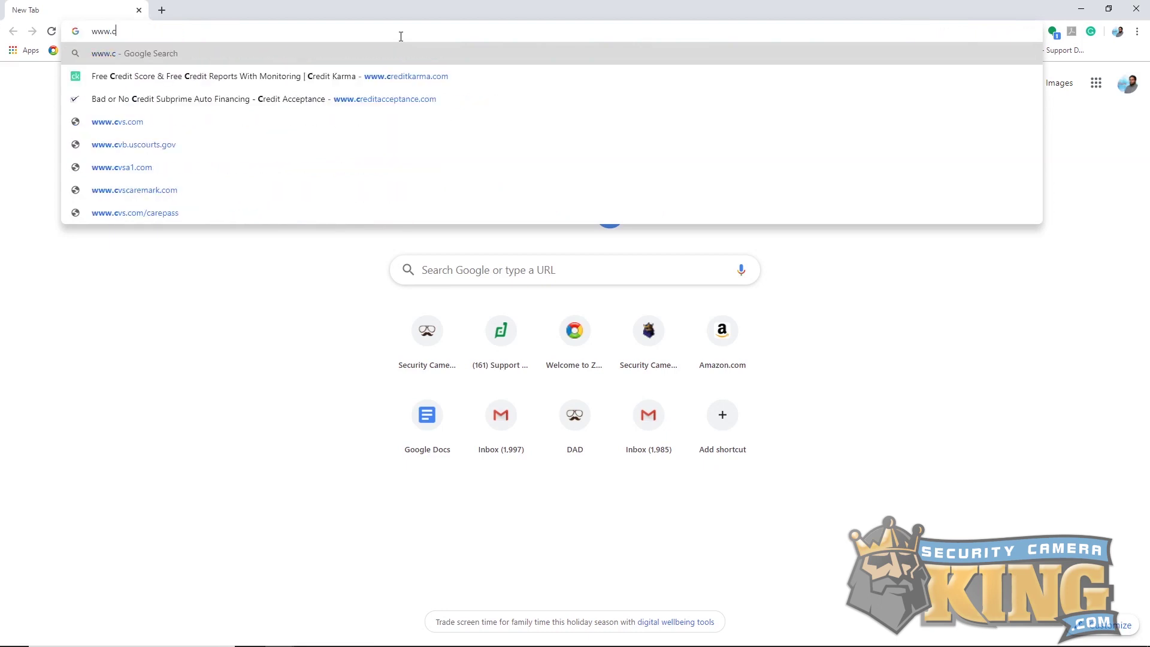
type("anyouseem")
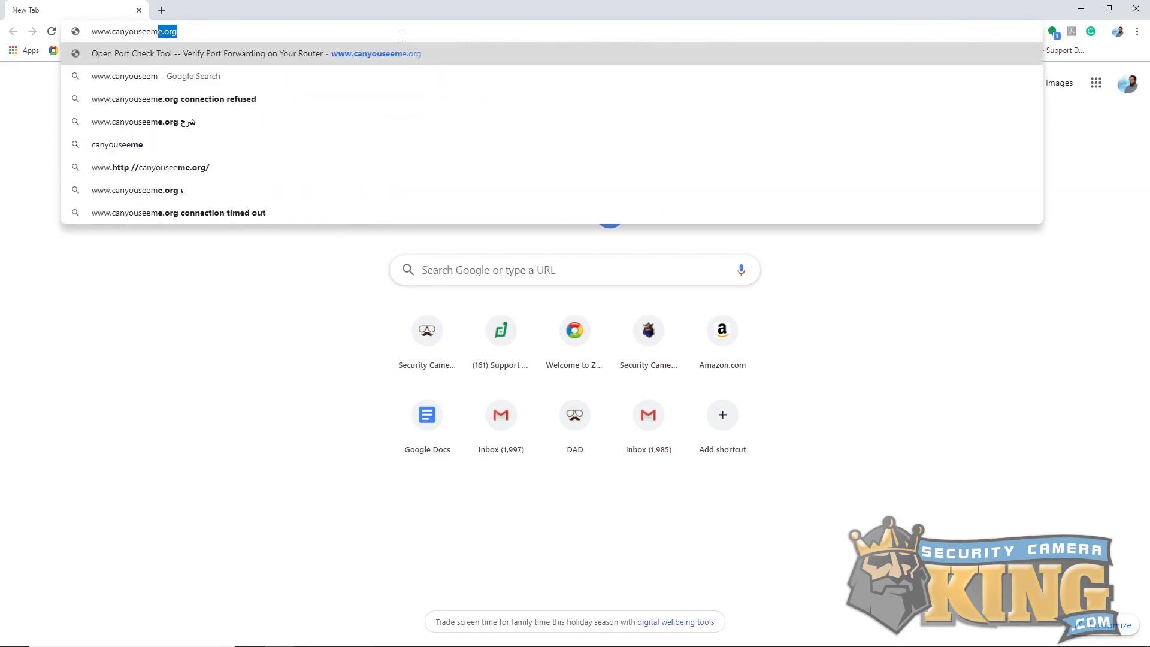
type("e.o")
key("Return")
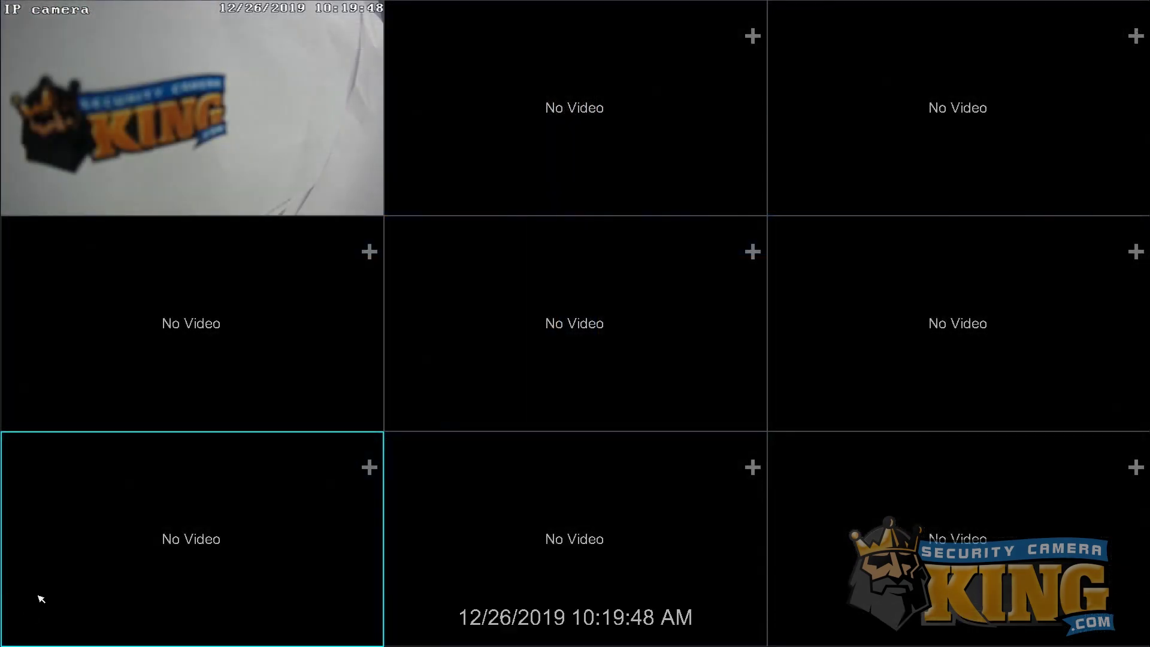
Show the recorder's Port tab listing HTTP port 48300 and Server port 48301.
left_click(34, 635)
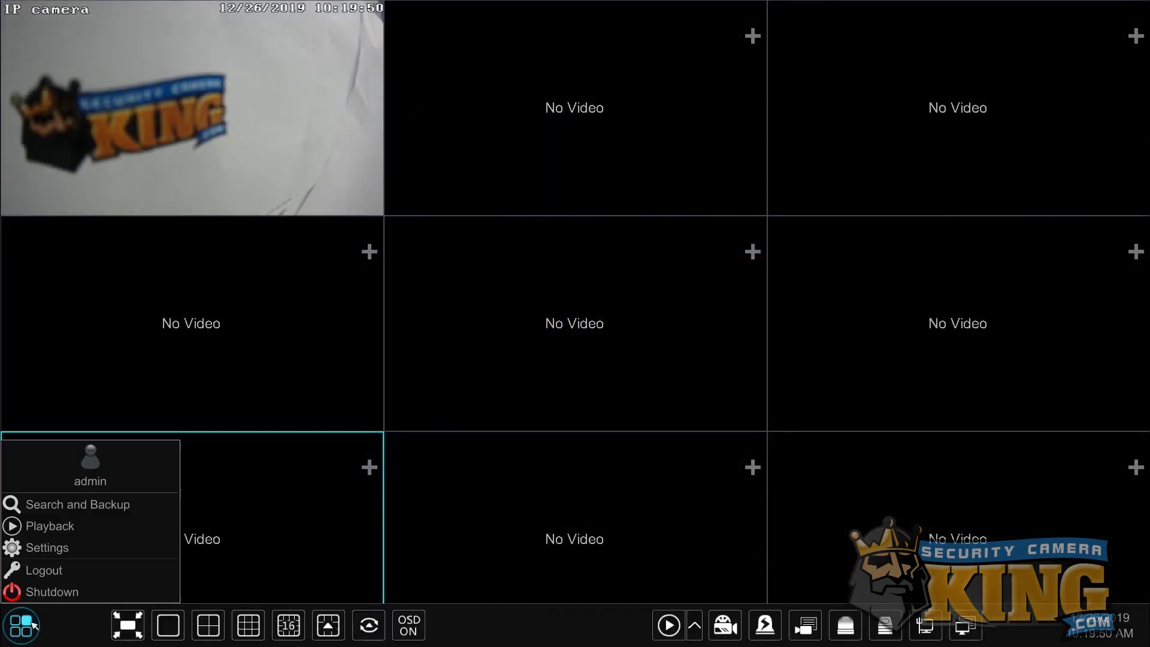
left_click(56, 547)
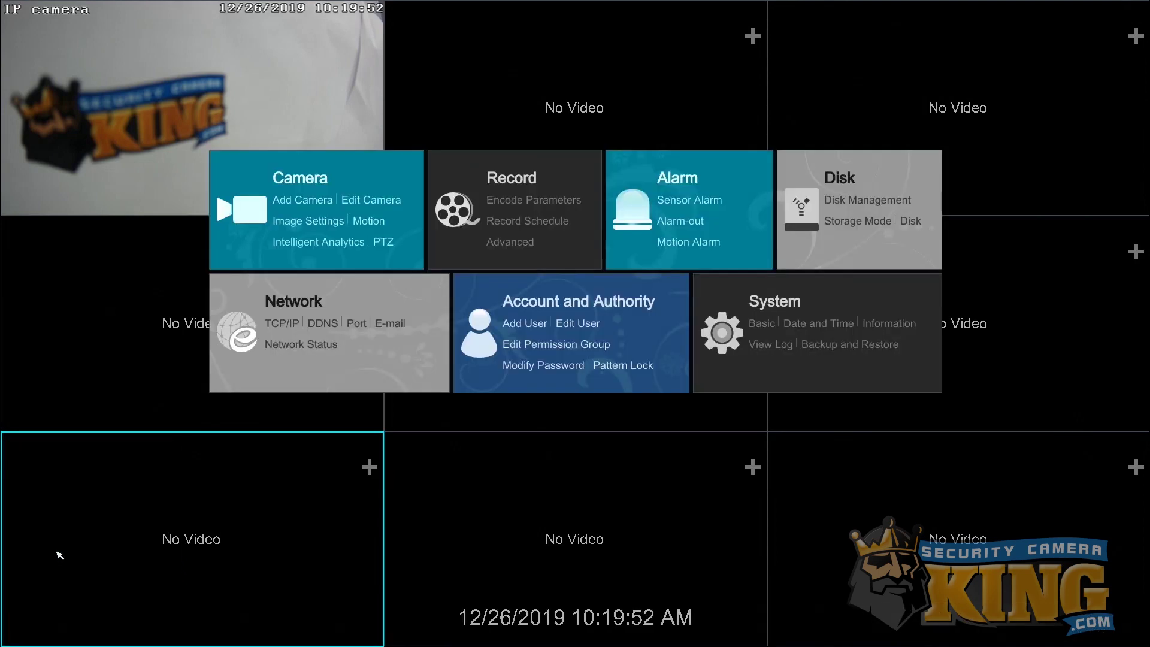
left_click(296, 309)
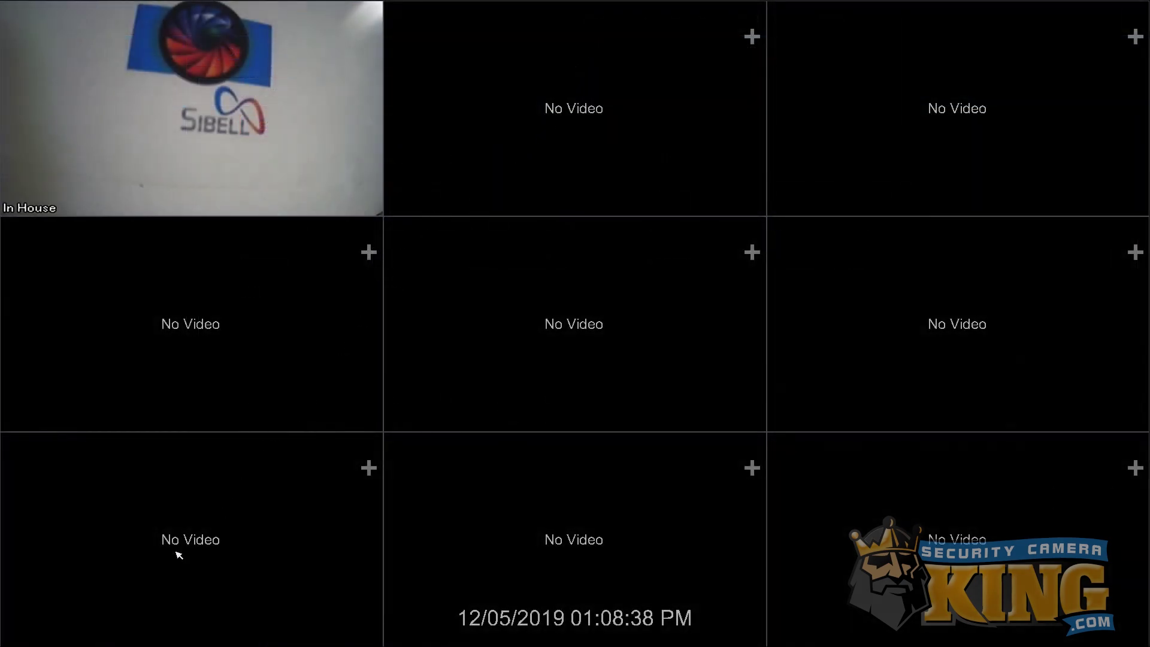
mouse_move(104, 635)
left_click(29, 636)
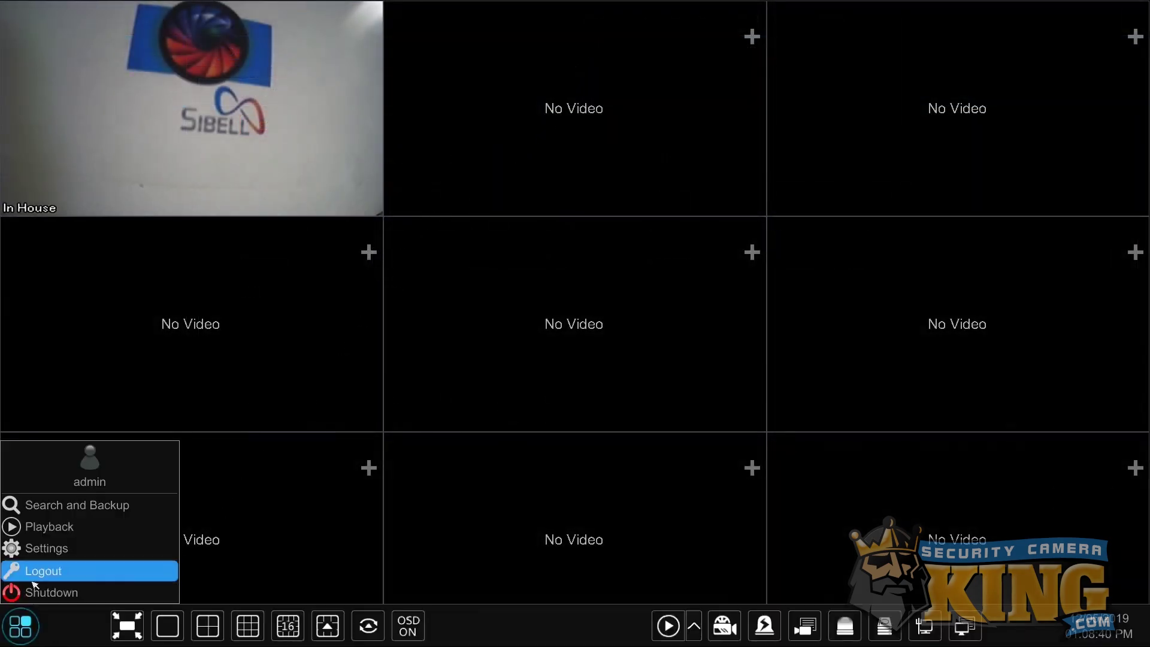
left_click(43, 559)
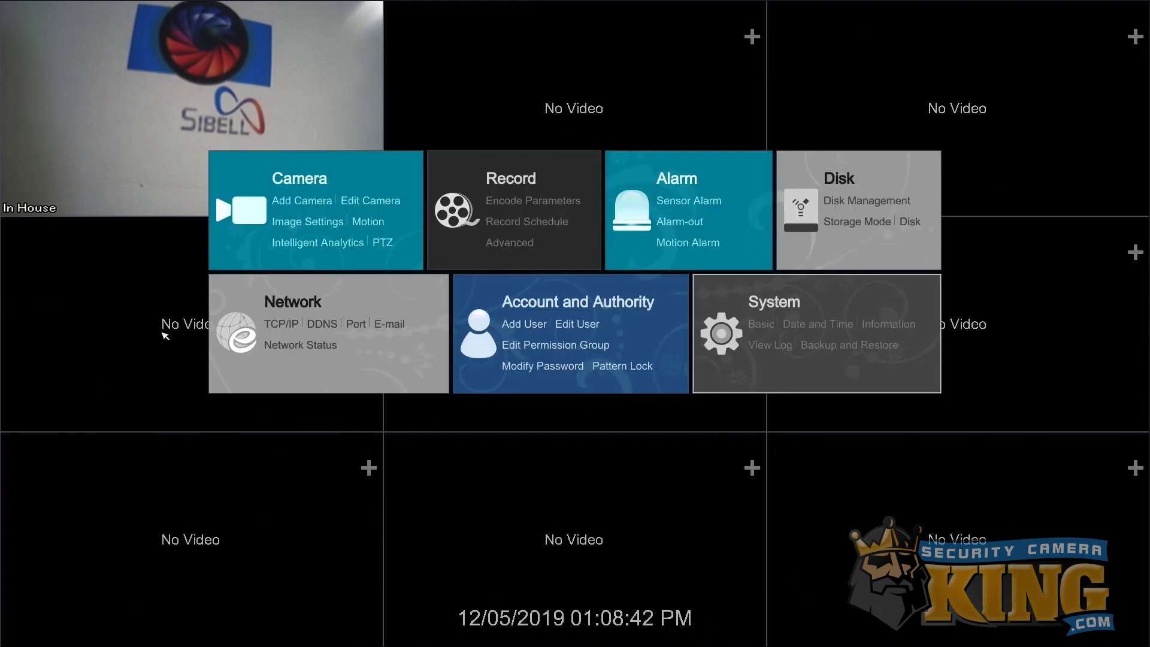
left_click(318, 305)
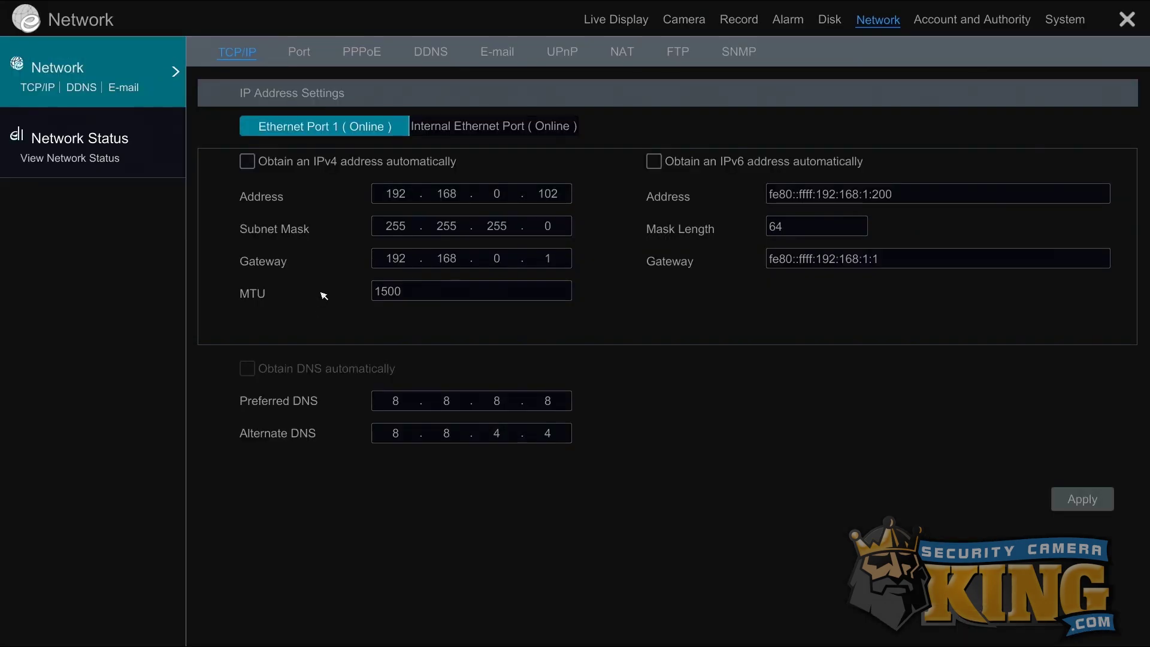
left_click(304, 64)
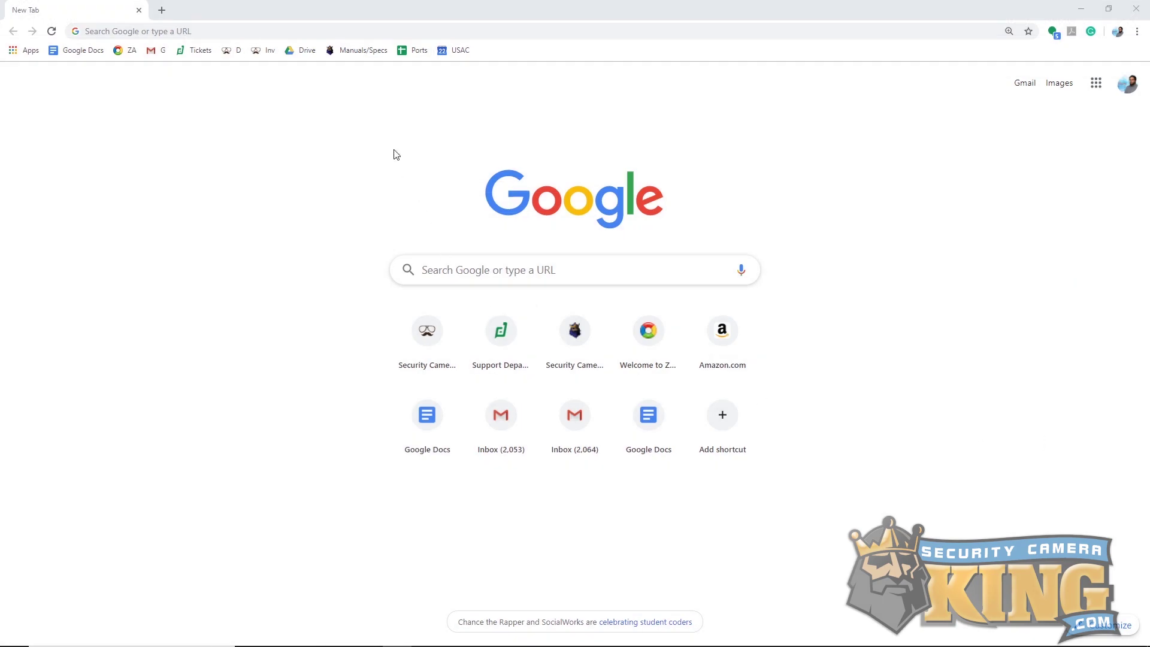
Open the securitycameraking.com homepage in Chrome.
left_click(352, 32)
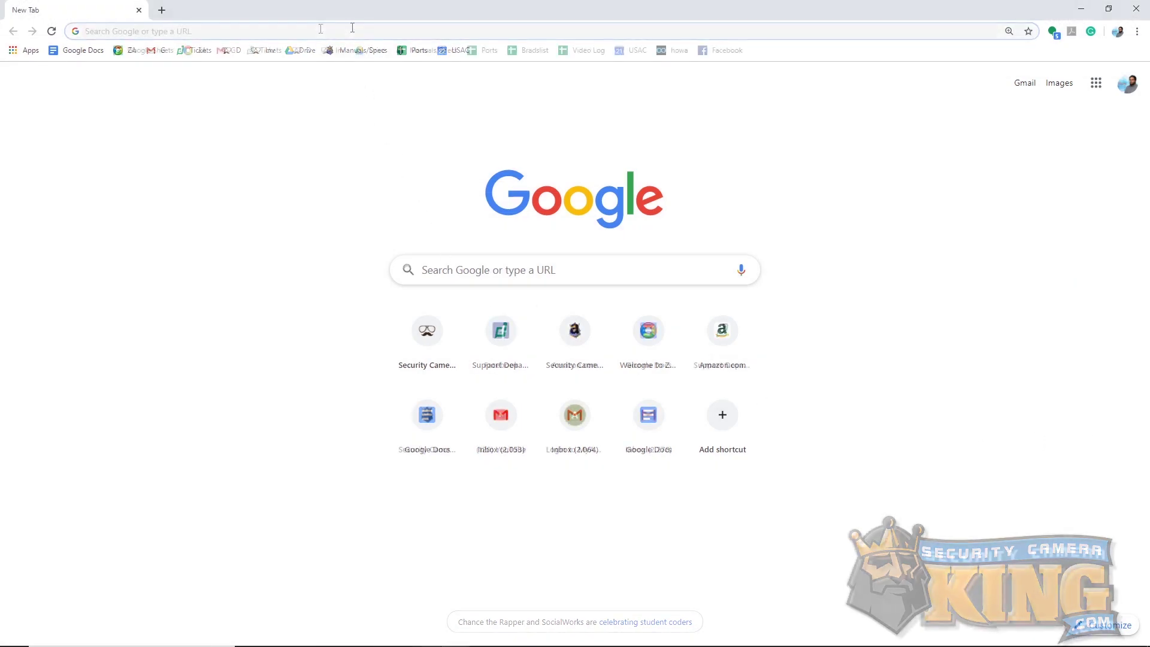
type("securitycameraking.com")
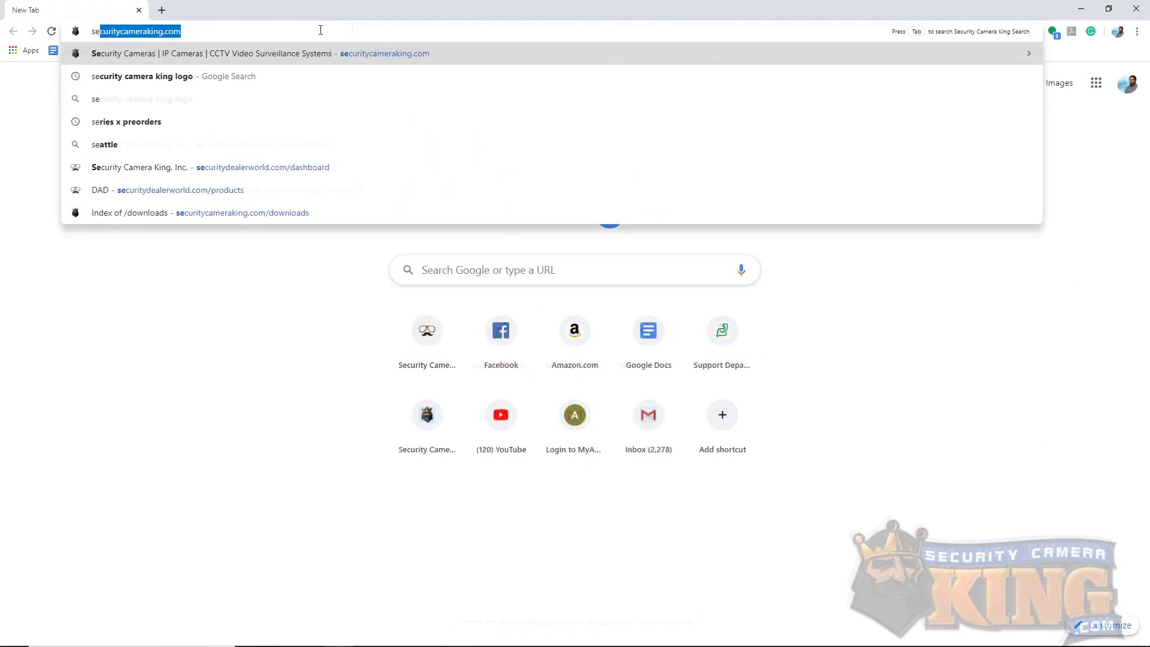
key("Return")
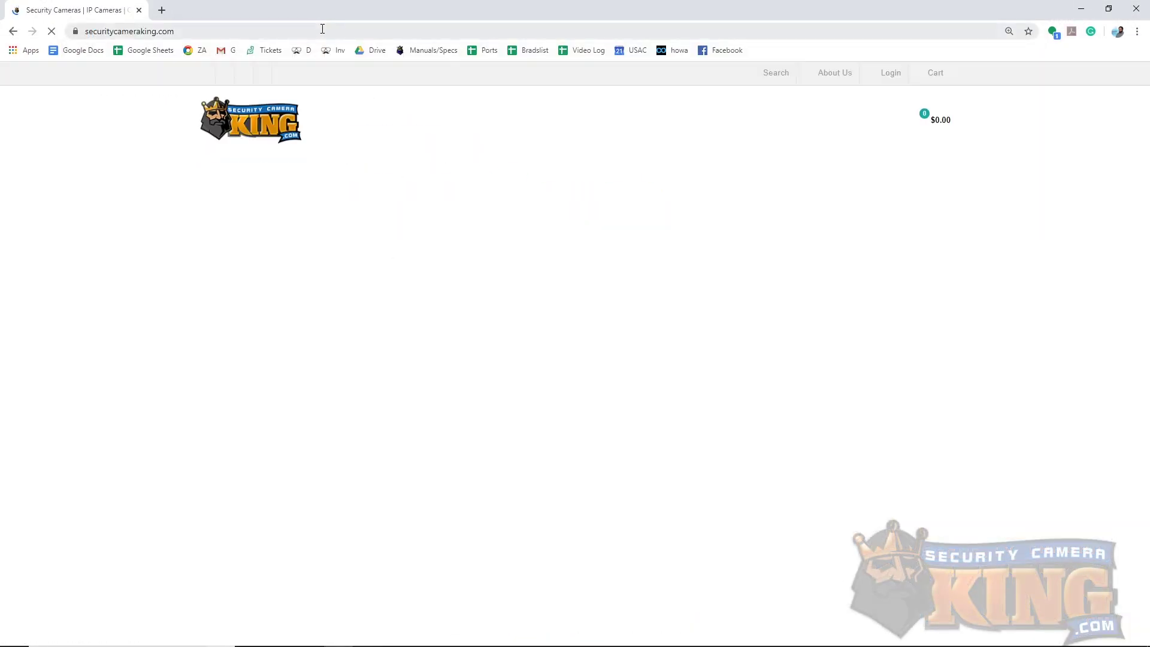
Go to the Downloads page and highlight the Sibell NVMS 2.0 Windows Client Downloads line.
mouse_move(616, 187)
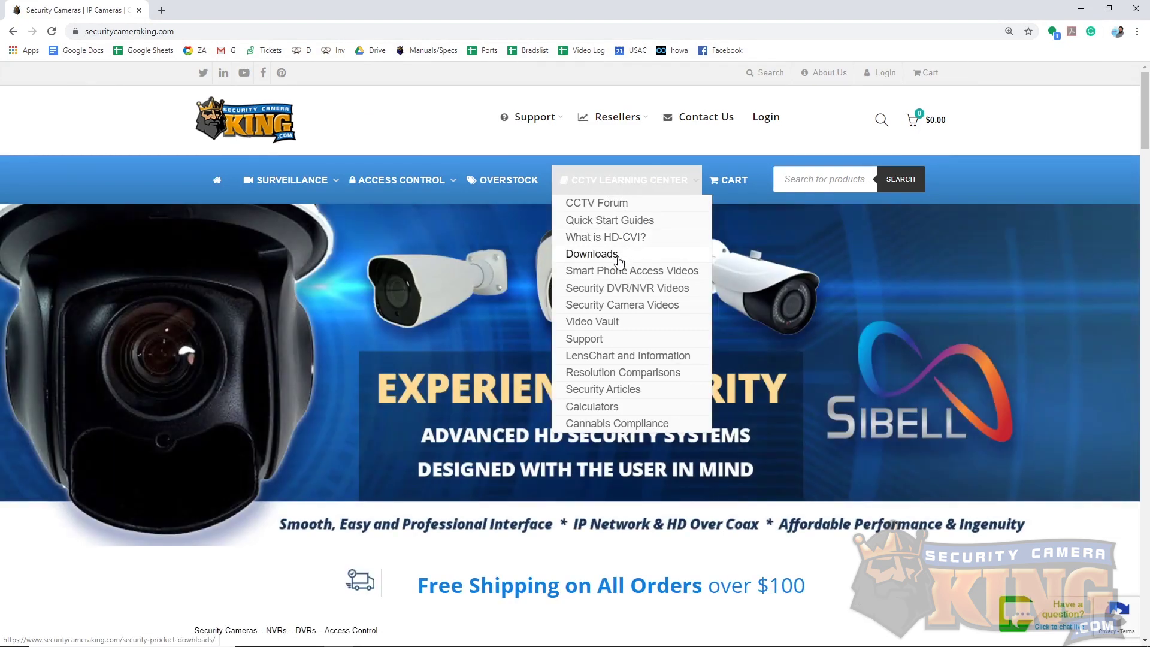
left_click(617, 255)
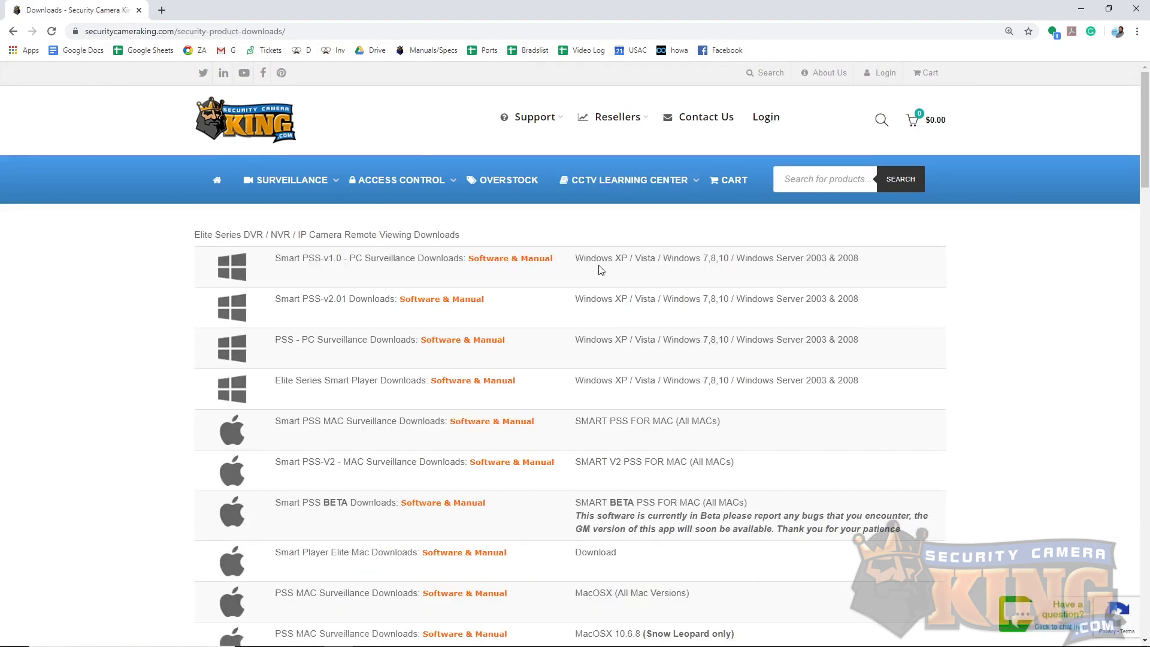
scroll(601, 415, "down", 1)
scroll(350, 557, "down", 10)
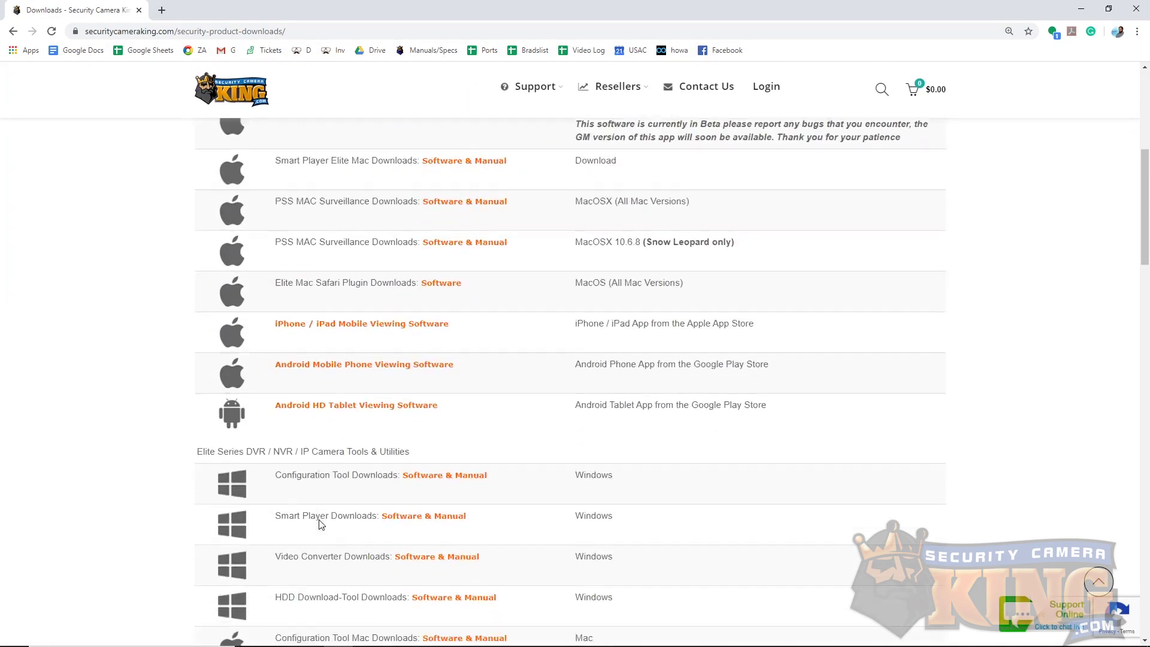
left_click_drag(183, 460, 433, 471)
scroll(446, 461, "down", 2)
left_click_drag(271, 486, 496, 484)
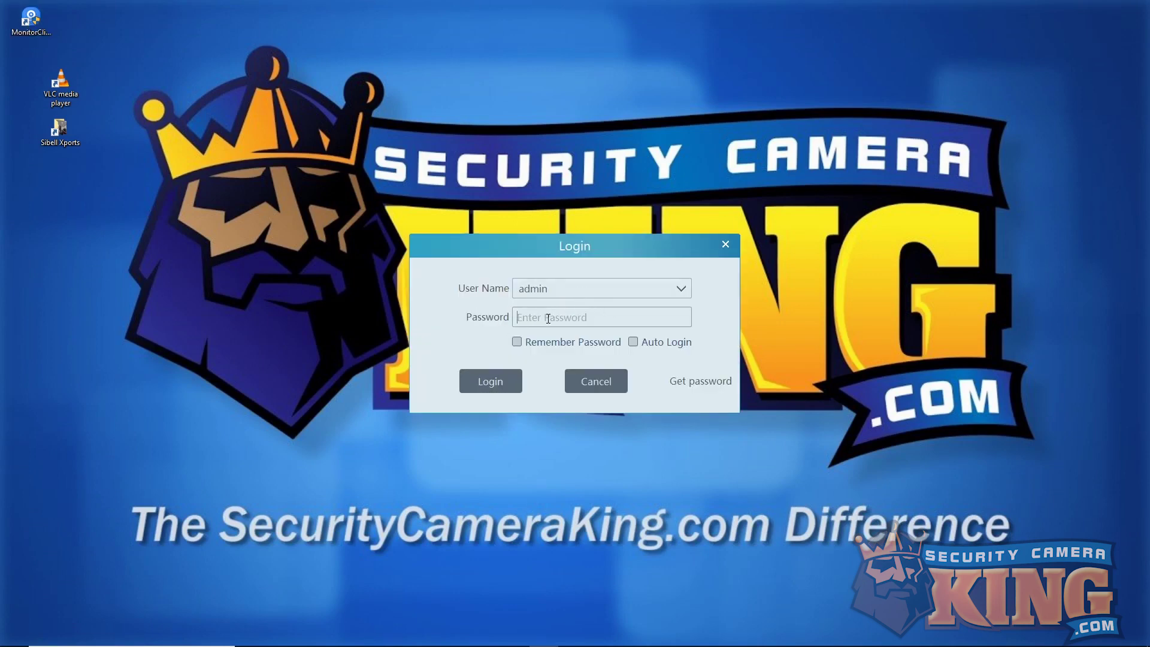
Log in to NVMS-2.0 with the admin password and go to Add, Edit or Delete Device.
left_click(549, 319)
type("12")
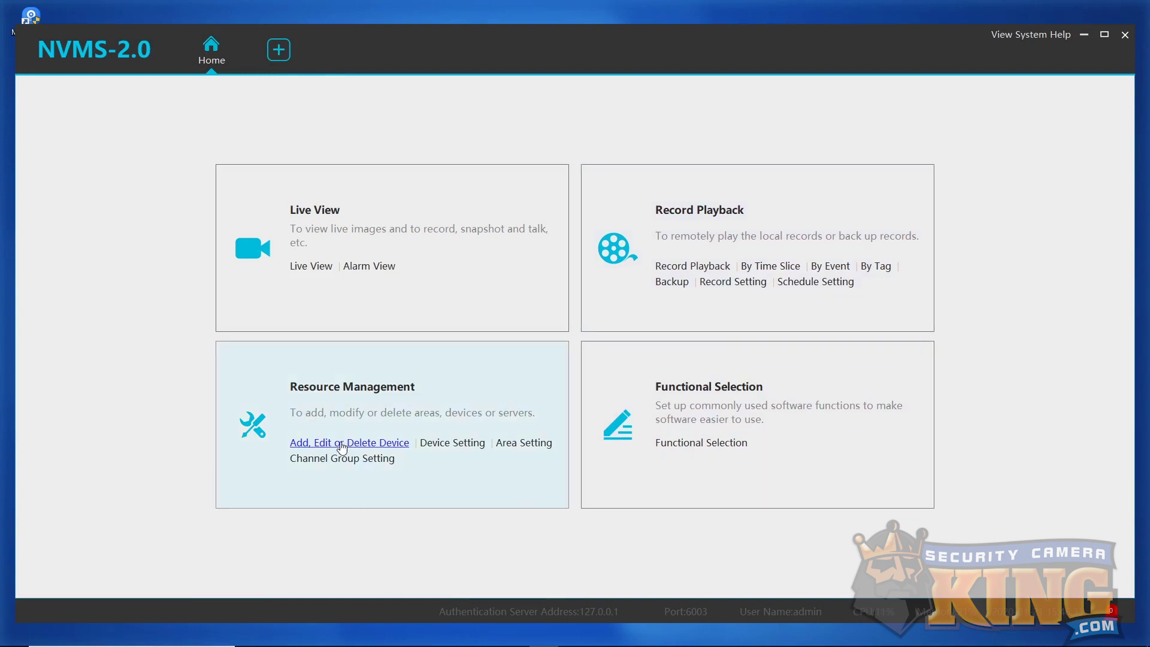
left_click(341, 443)
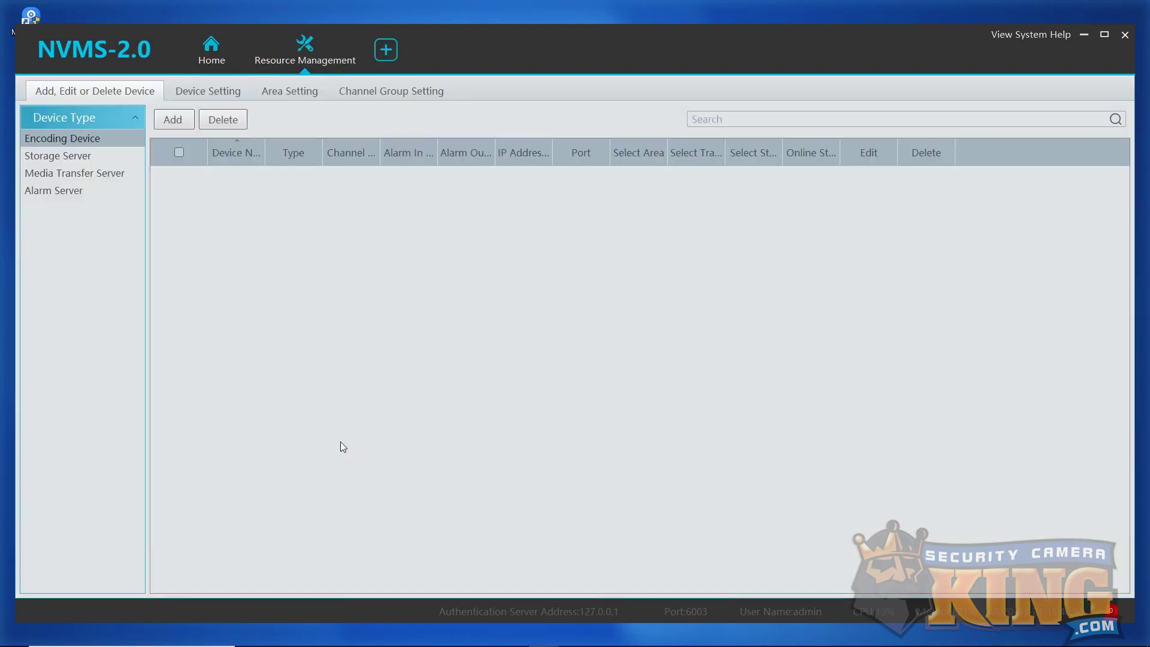
Manually add the NVR by Serial No., pasting its serial number and entering the device password.
left_click(174, 127)
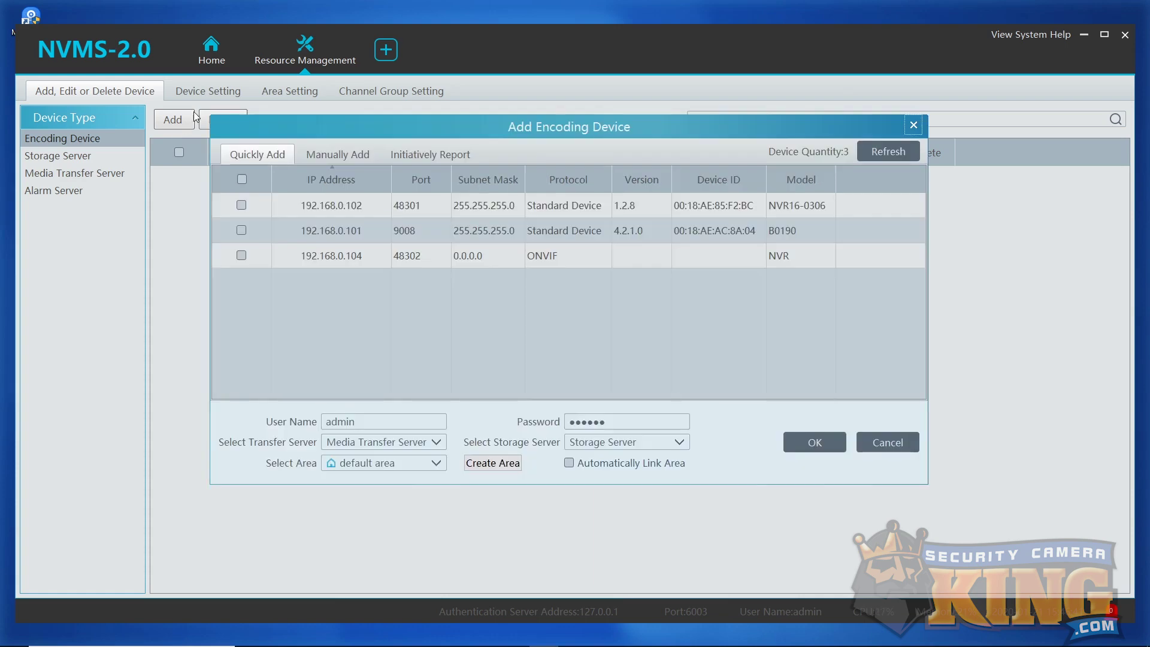
left_click(337, 154)
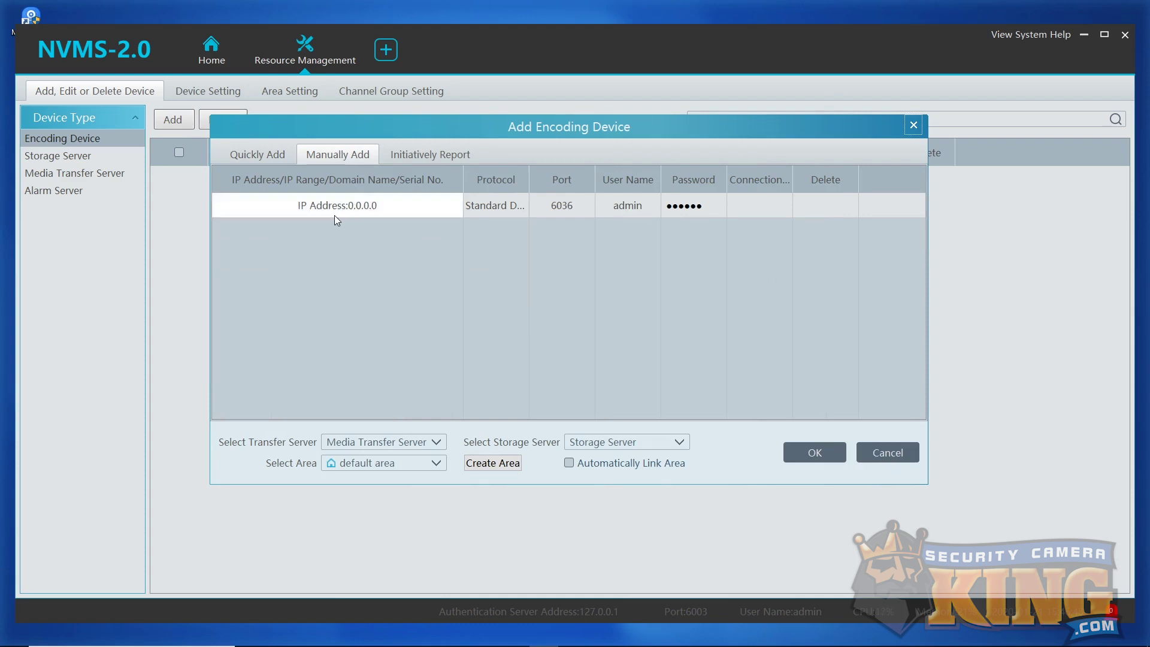
left_click(355, 215)
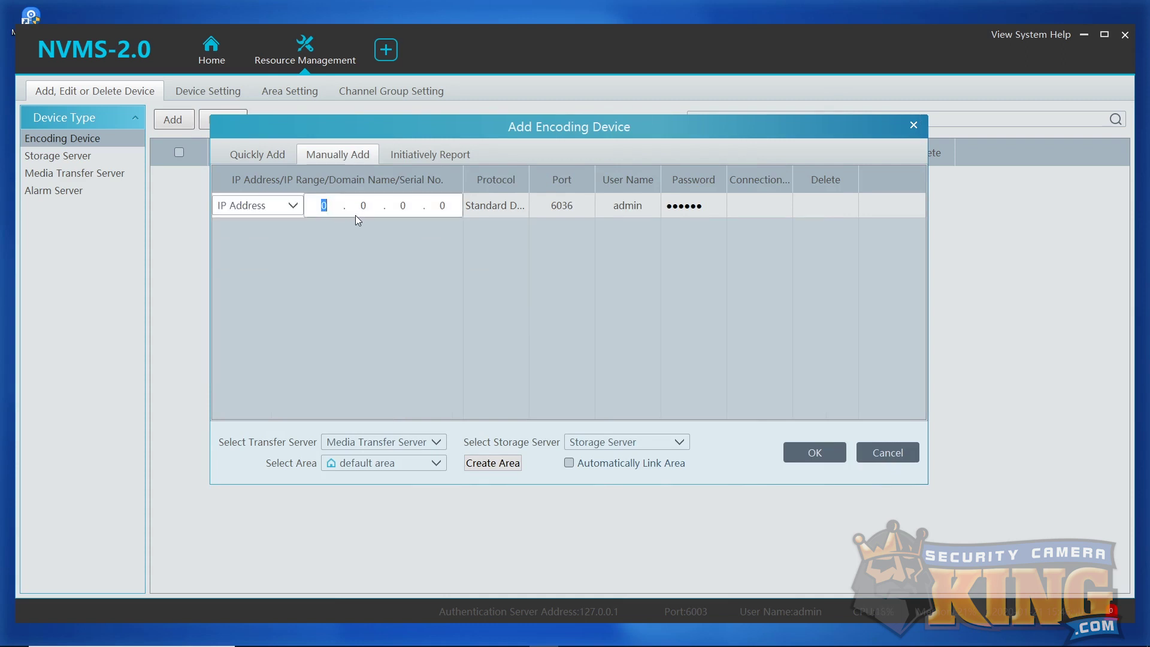
left_click(293, 207)
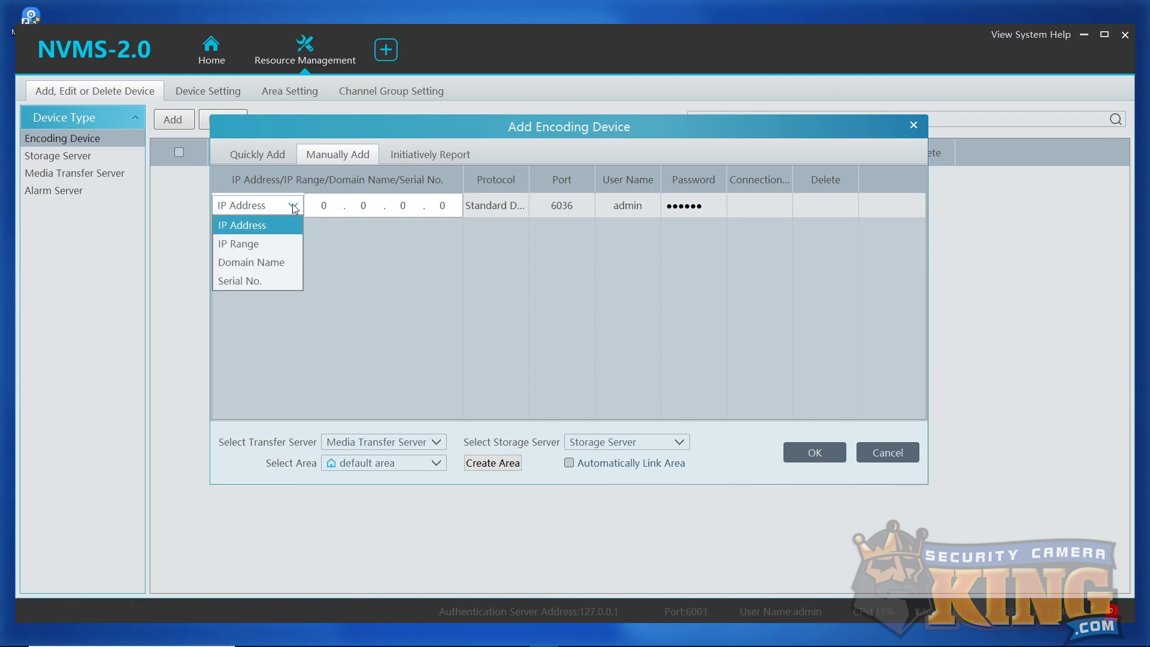
left_click(257, 282)
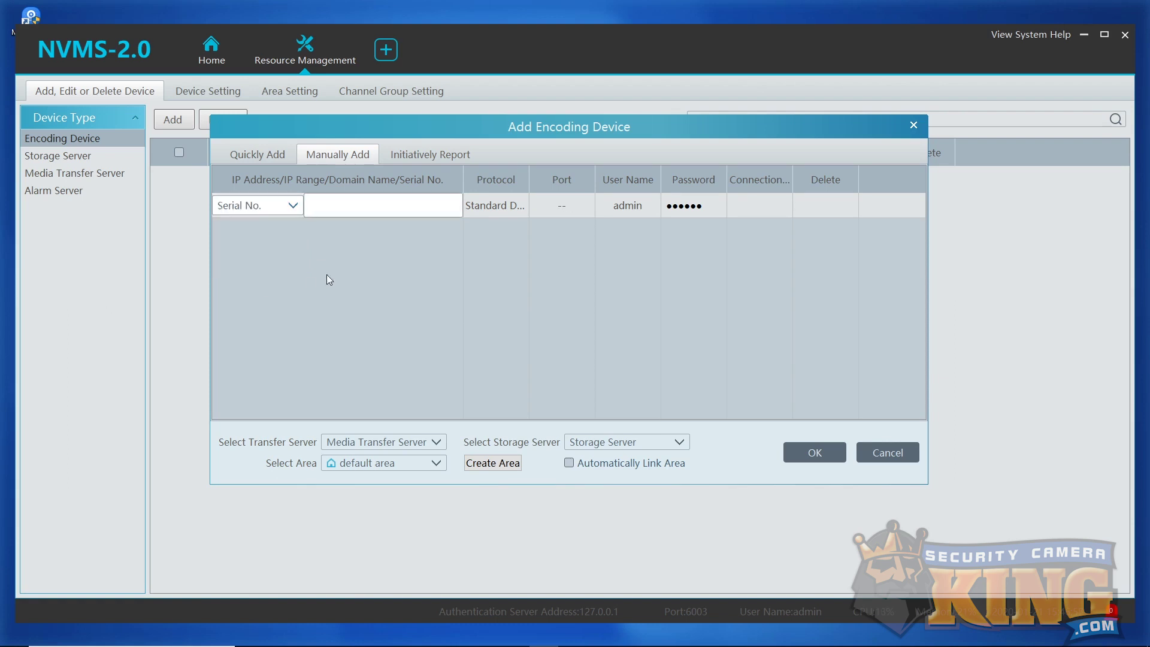
left_click(378, 200)
key("ctrl+v")
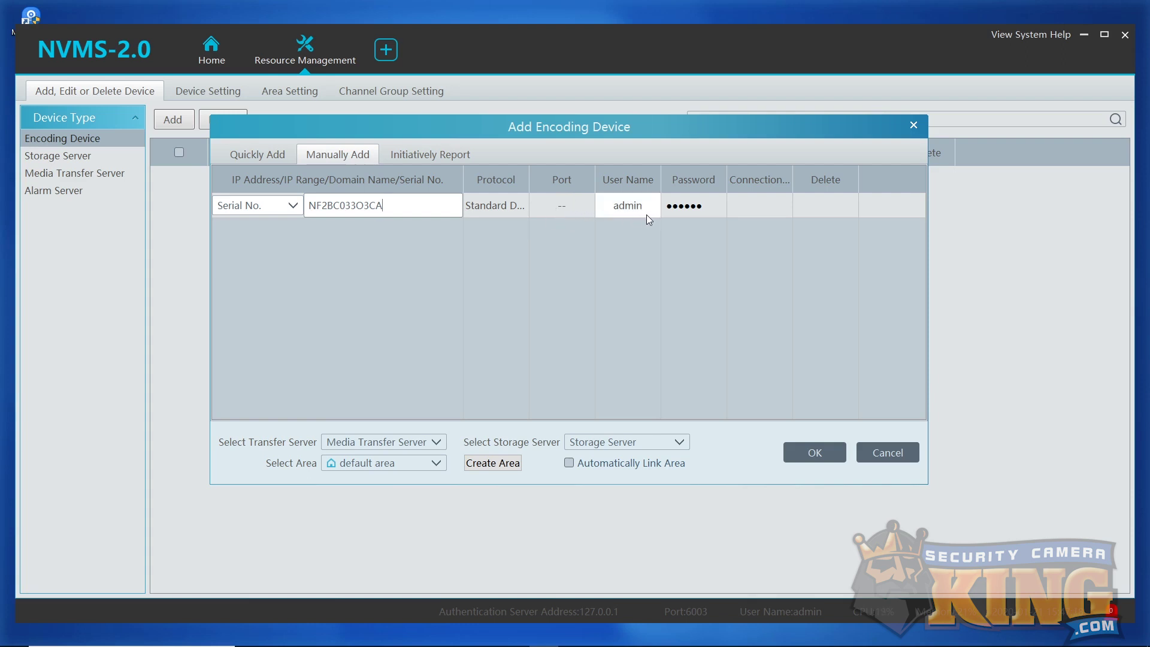
left_click(707, 207)
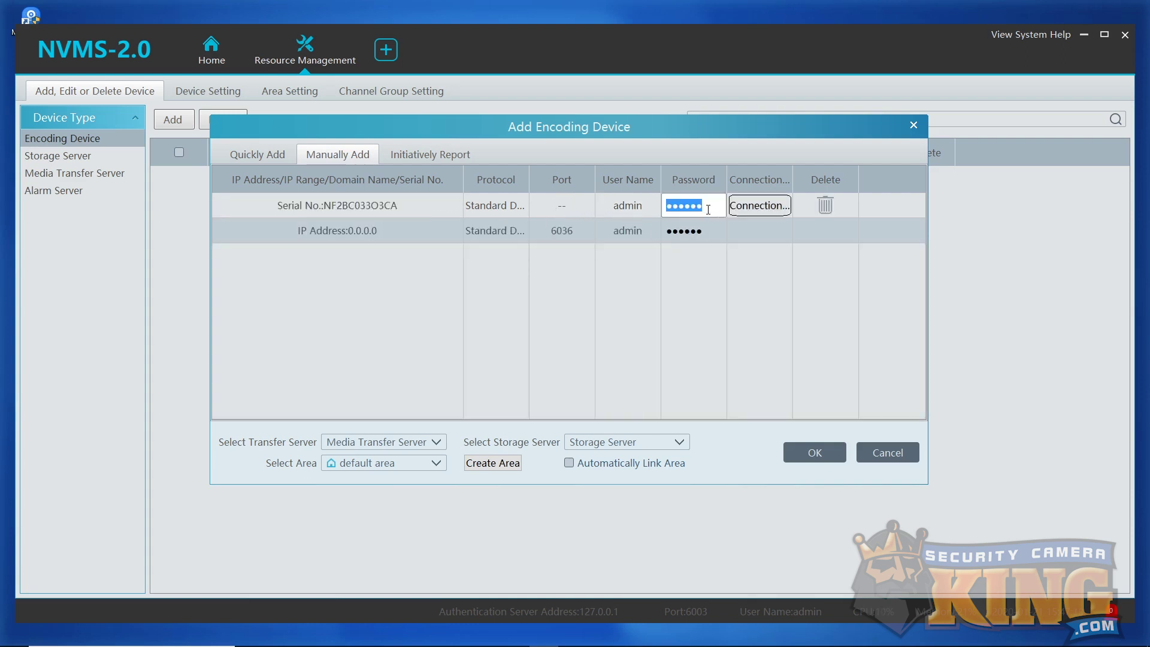
type("••••••••")
left_click(815, 453)
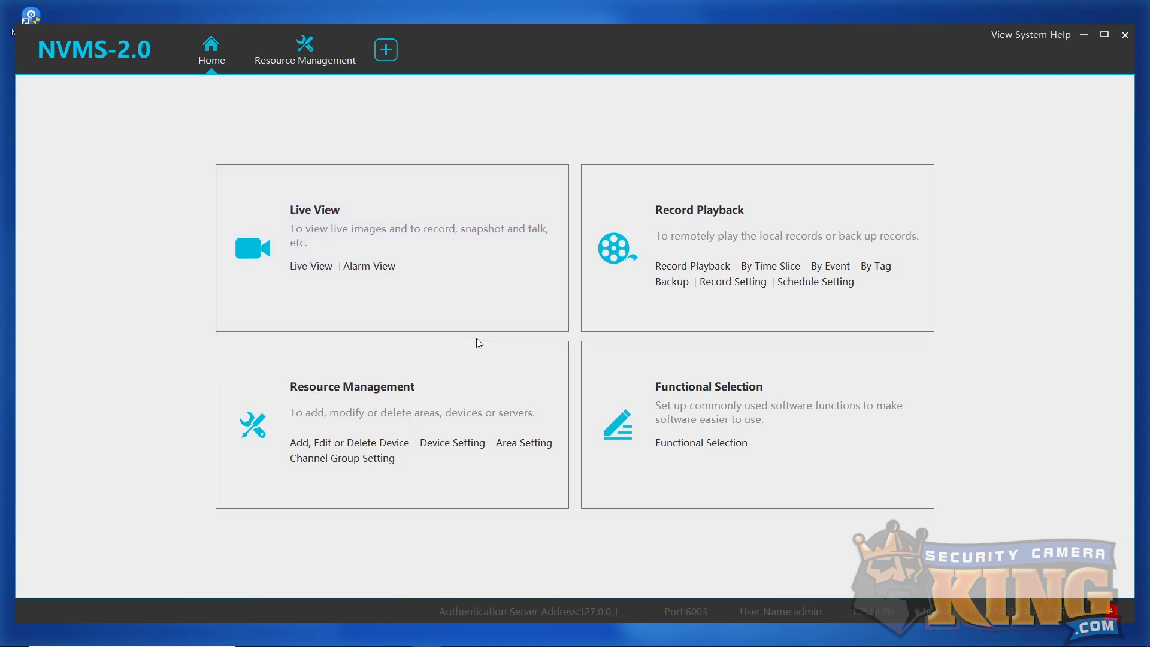
Switch to Resource Management's Area Setting tab.
left_click(527, 449)
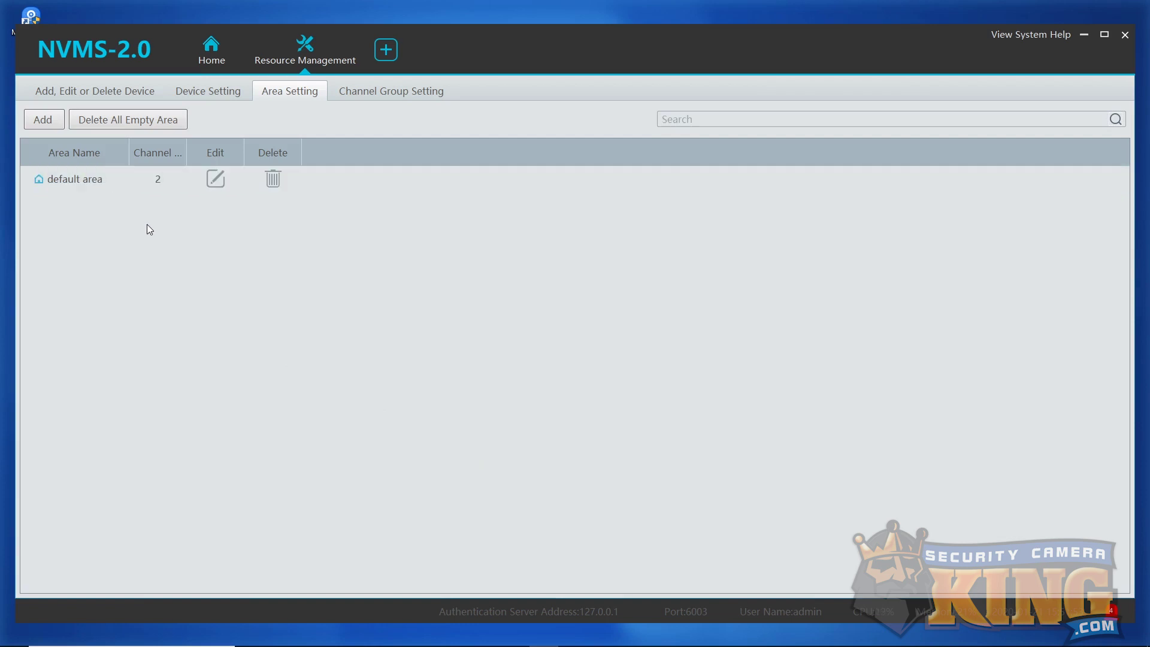
Create an area named Home under default area.
left_click(52, 123)
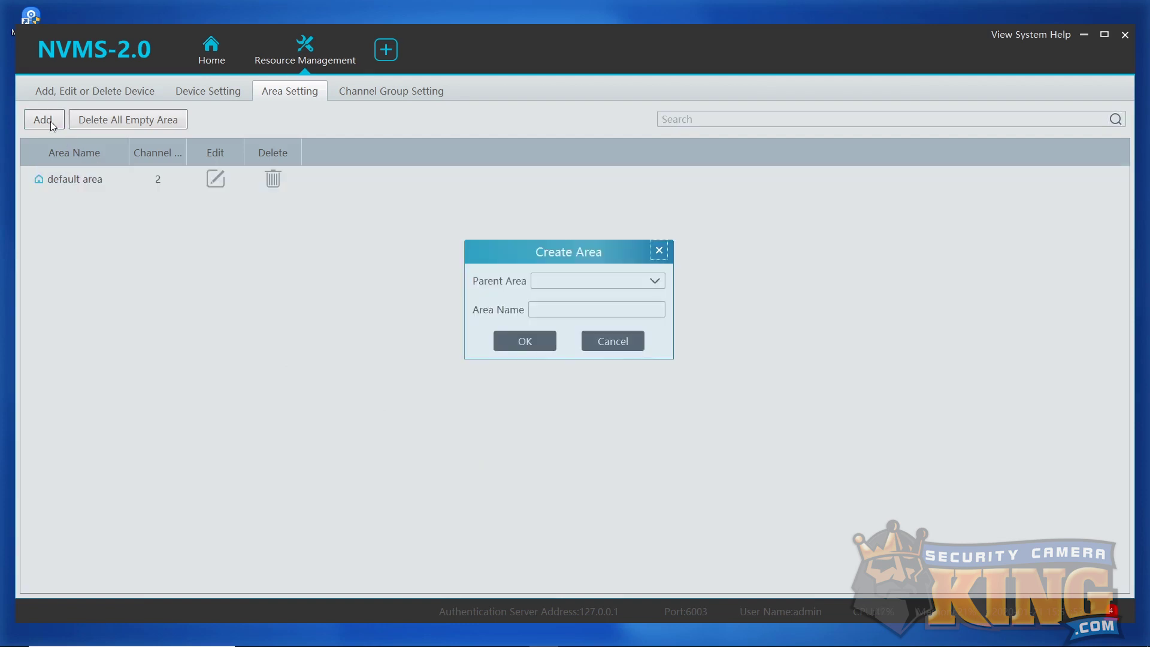
left_click(659, 278)
left_click(612, 311)
type("Home")
left_click(515, 349)
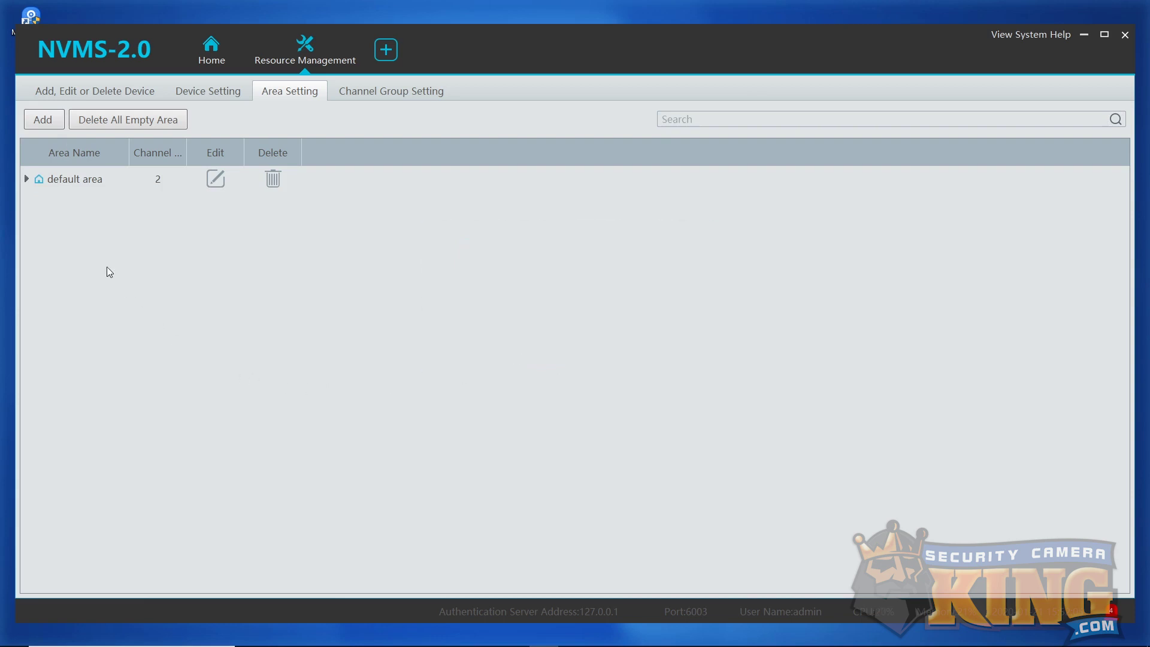
Create a second area named Away under default area.
left_click(26, 177)
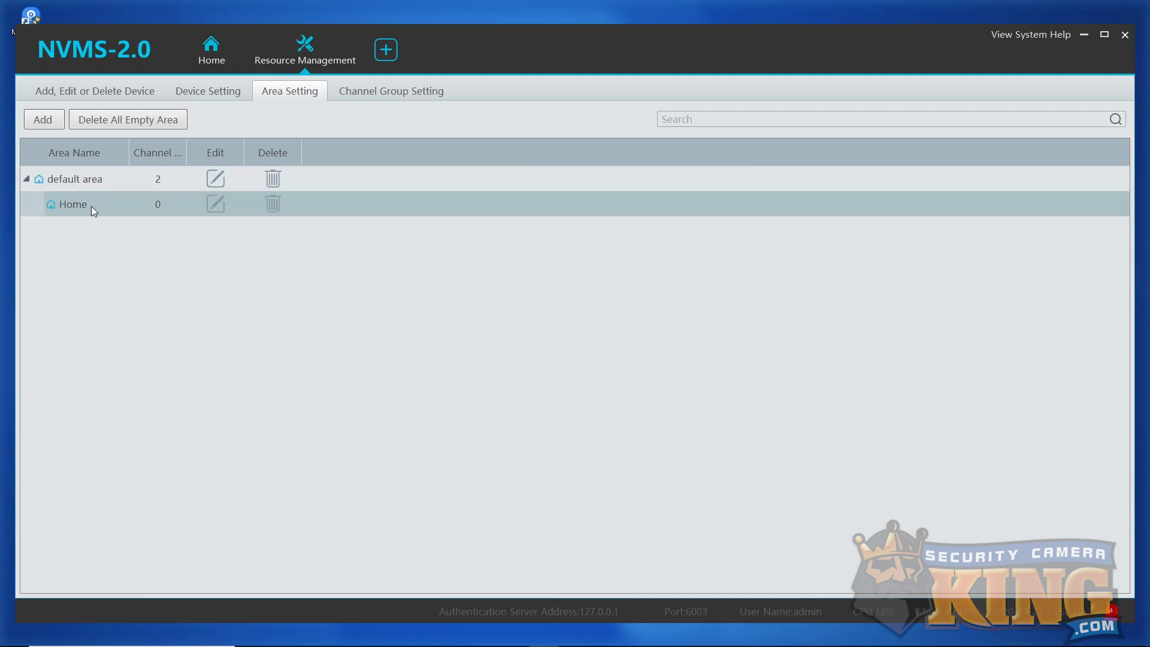
left_click(60, 127)
left_click(553, 310)
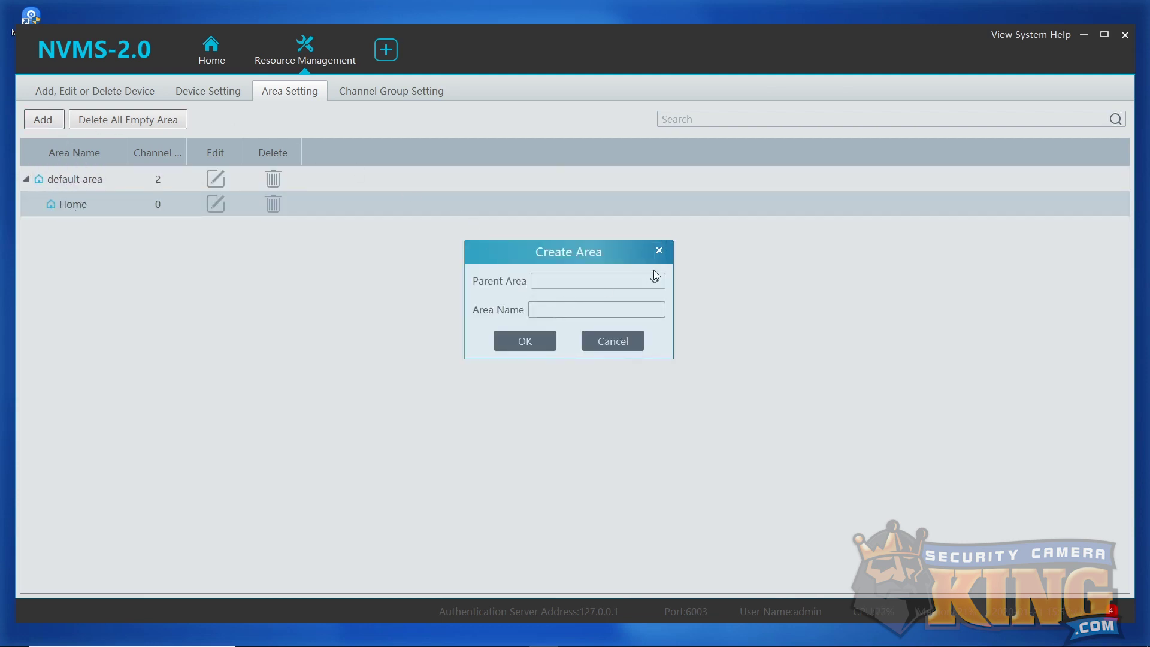
left_click(655, 275)
left_click(628, 308)
type("Away")
left_click(530, 342)
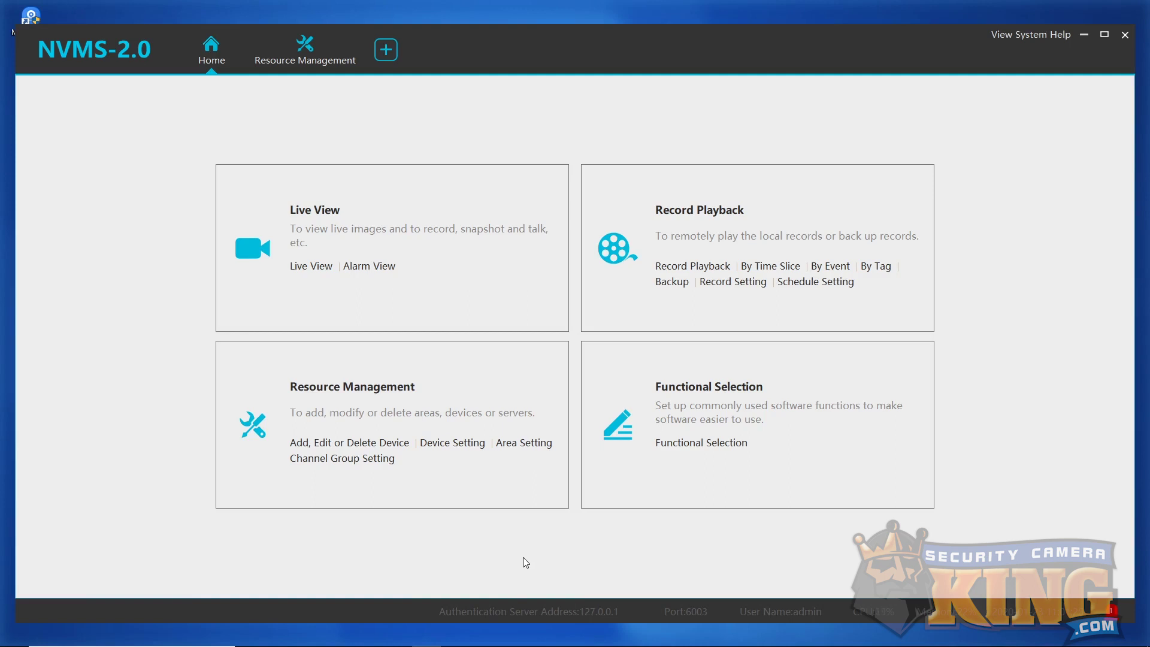
Manually enter a new device at IP 192.168.0.102, port 48301.
left_click(351, 443)
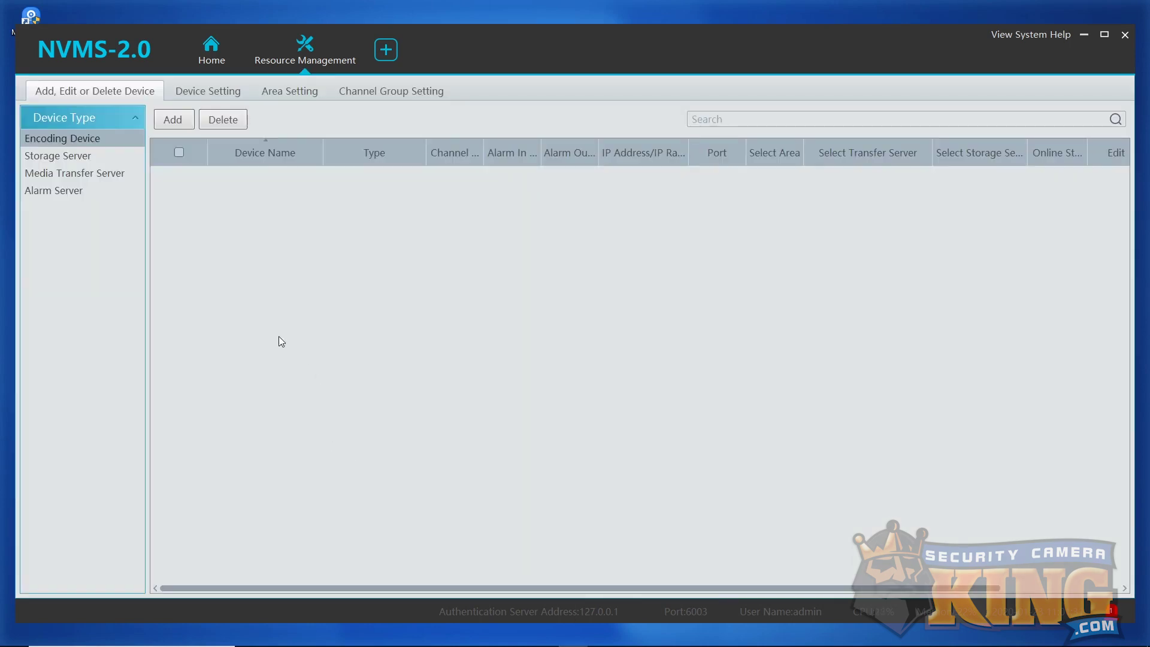
left_click(172, 123)
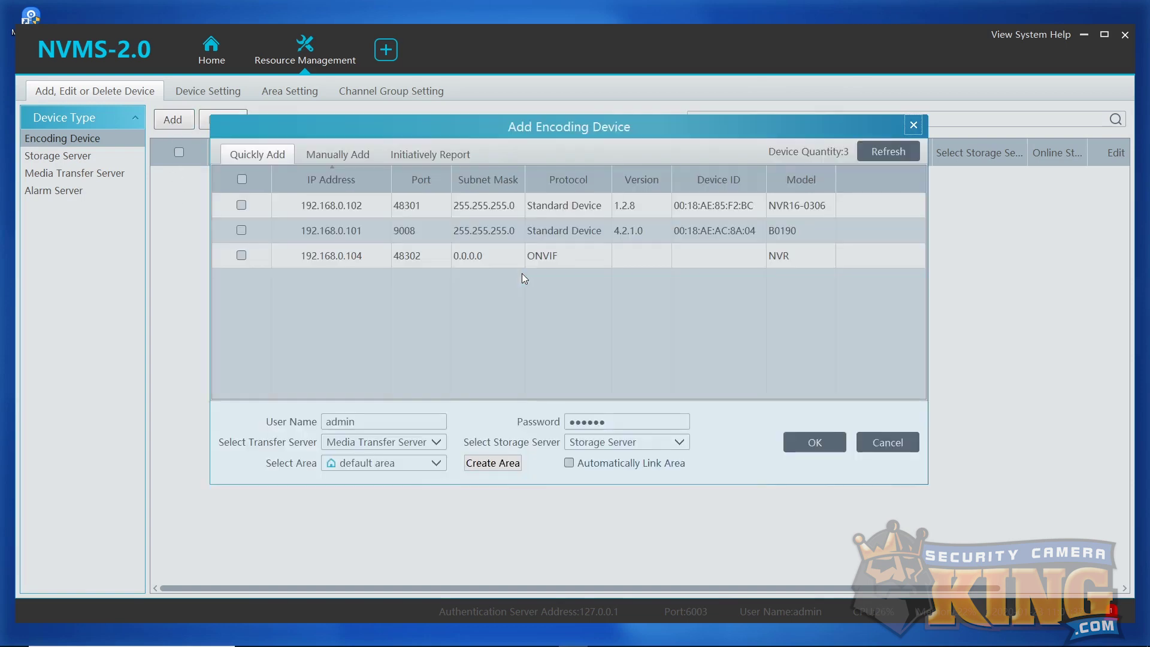
left_click(336, 156)
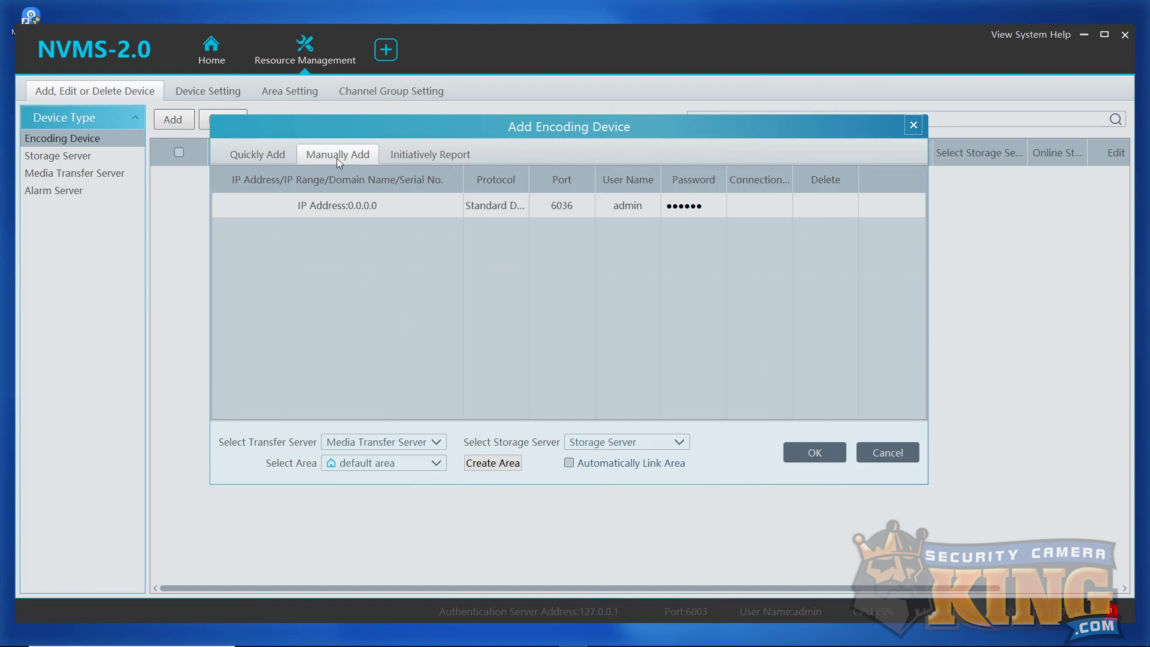
left_click(368, 207)
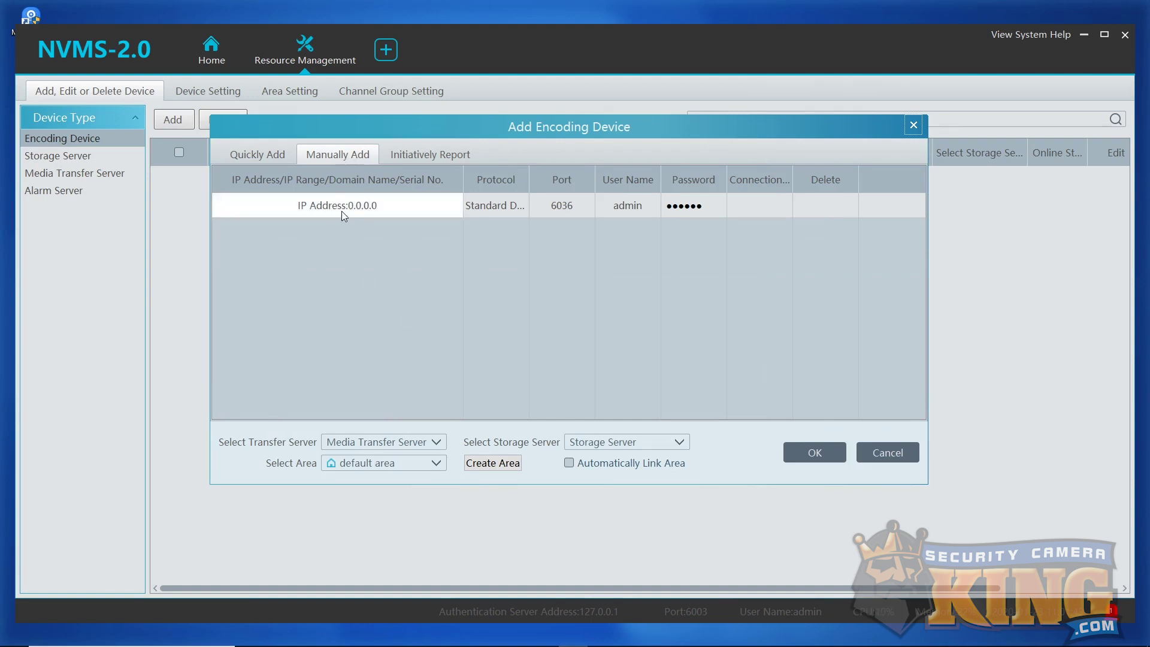
left_click(347, 207)
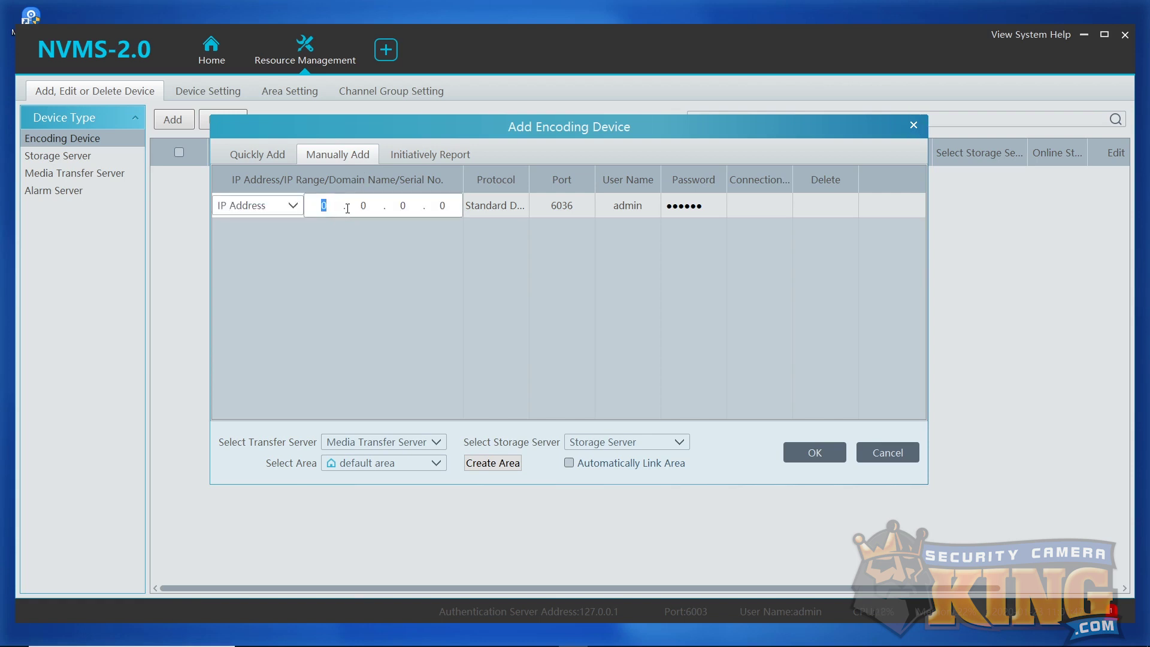
type("192 . 168 . 0 . 102")
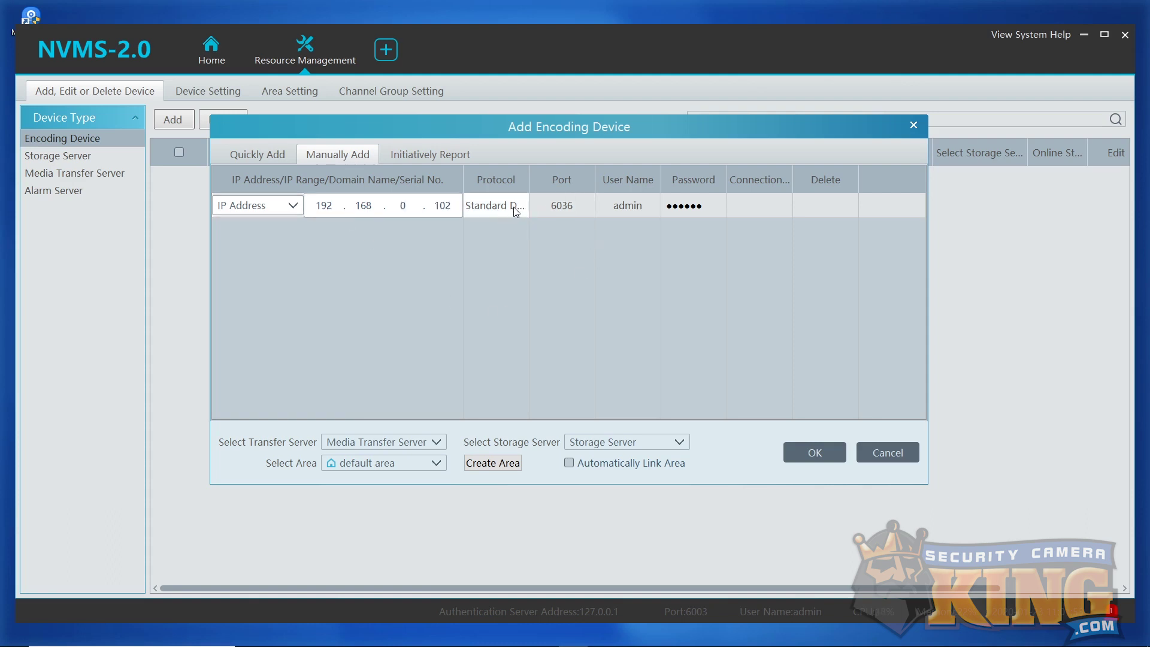
left_click(566, 206)
type("4")
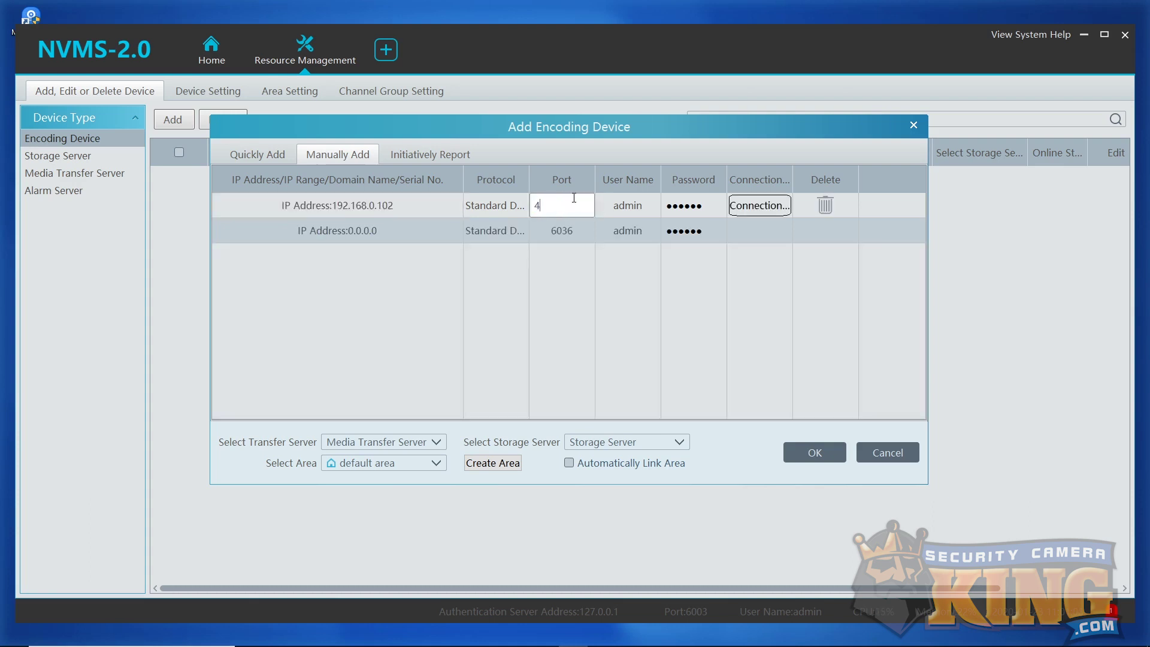
type("8301")
Give the device its login password, file it under Home, and add it.
left_click(650, 210)
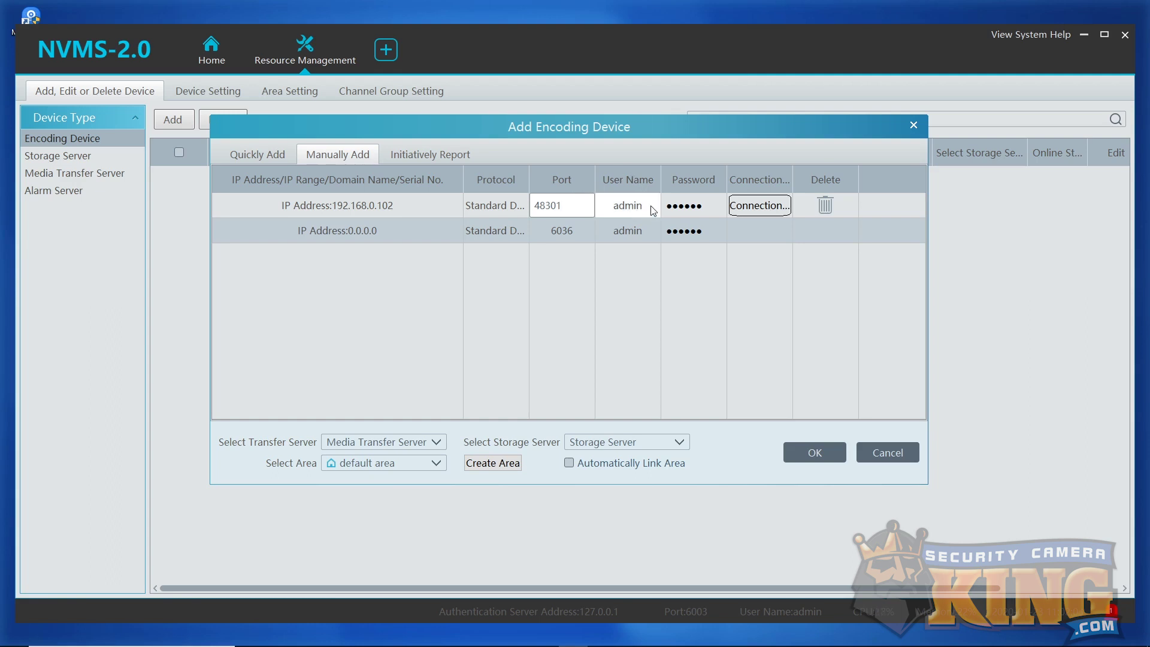
left_click(712, 204)
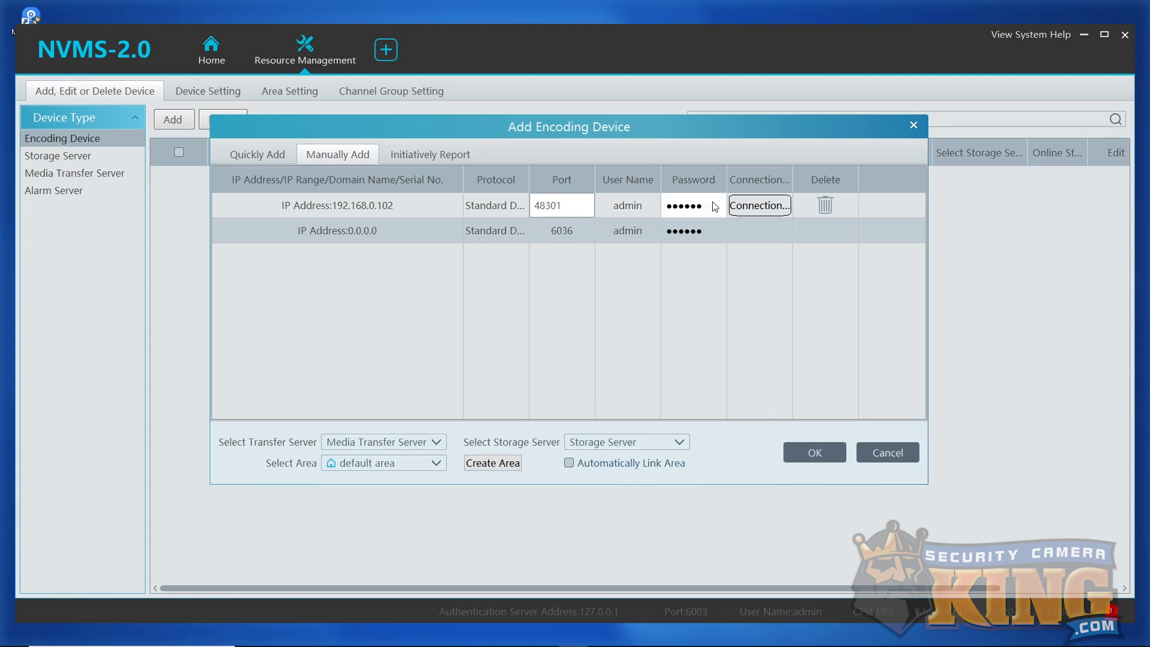
type("********")
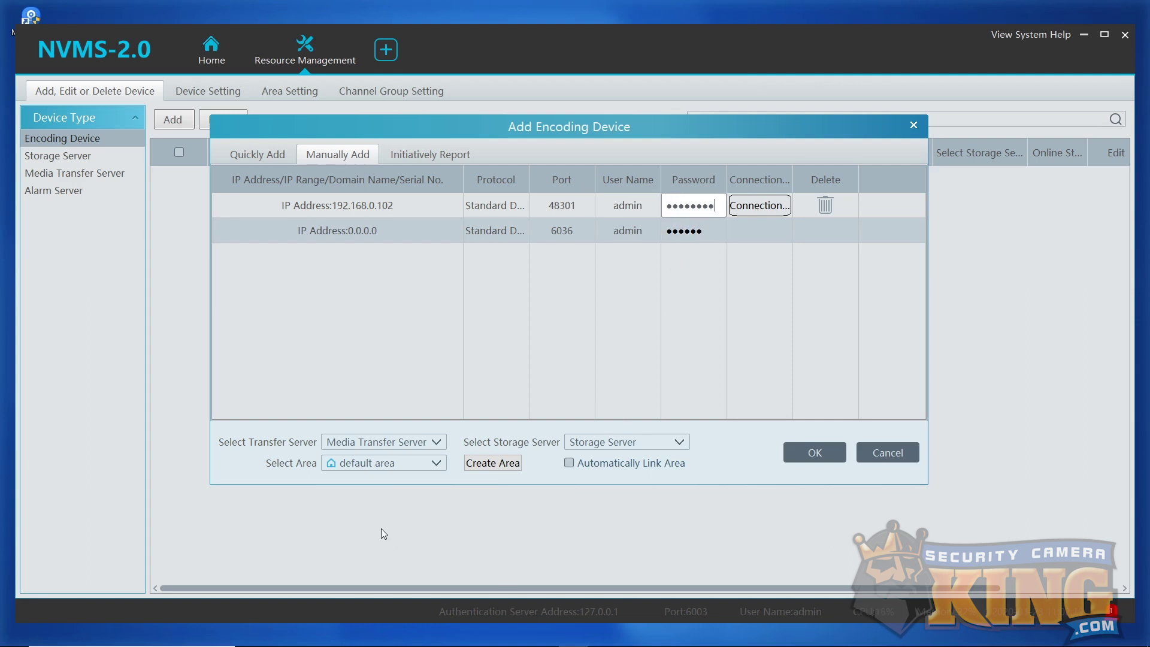
left_click(350, 469)
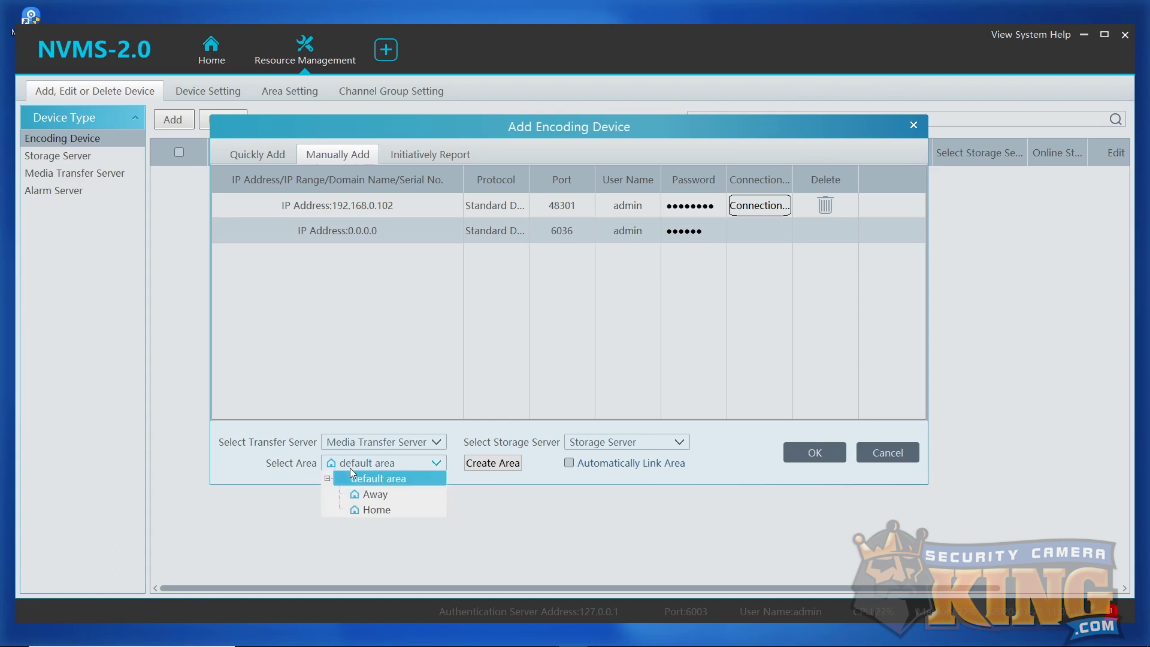
left_click(383, 508)
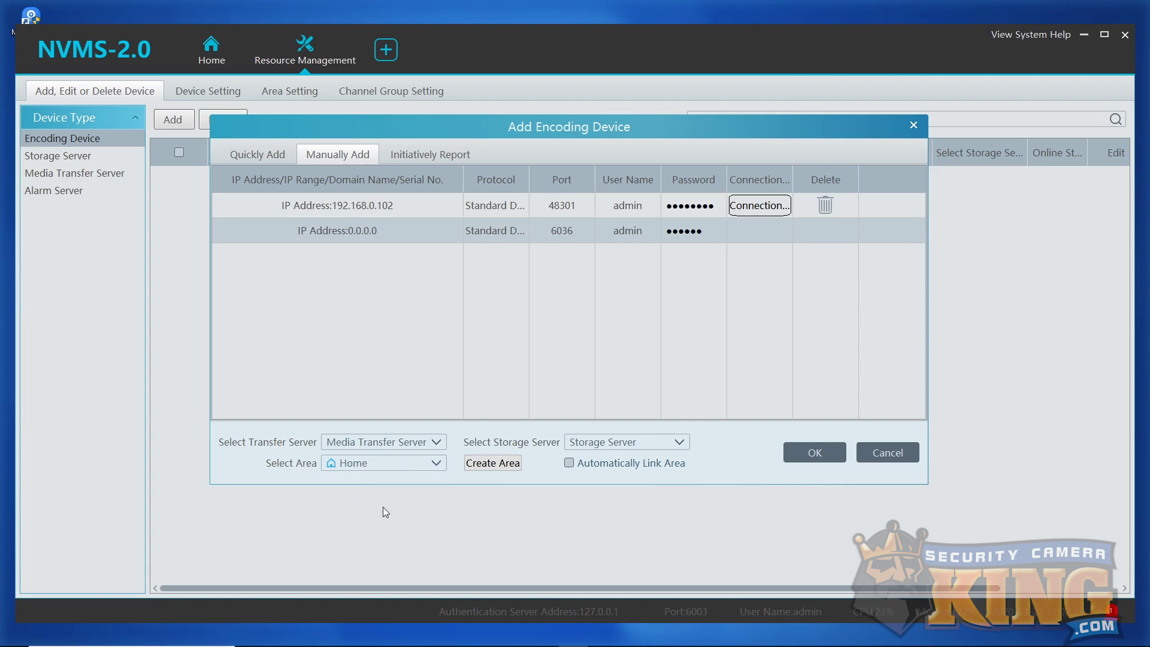
left_click(817, 454)
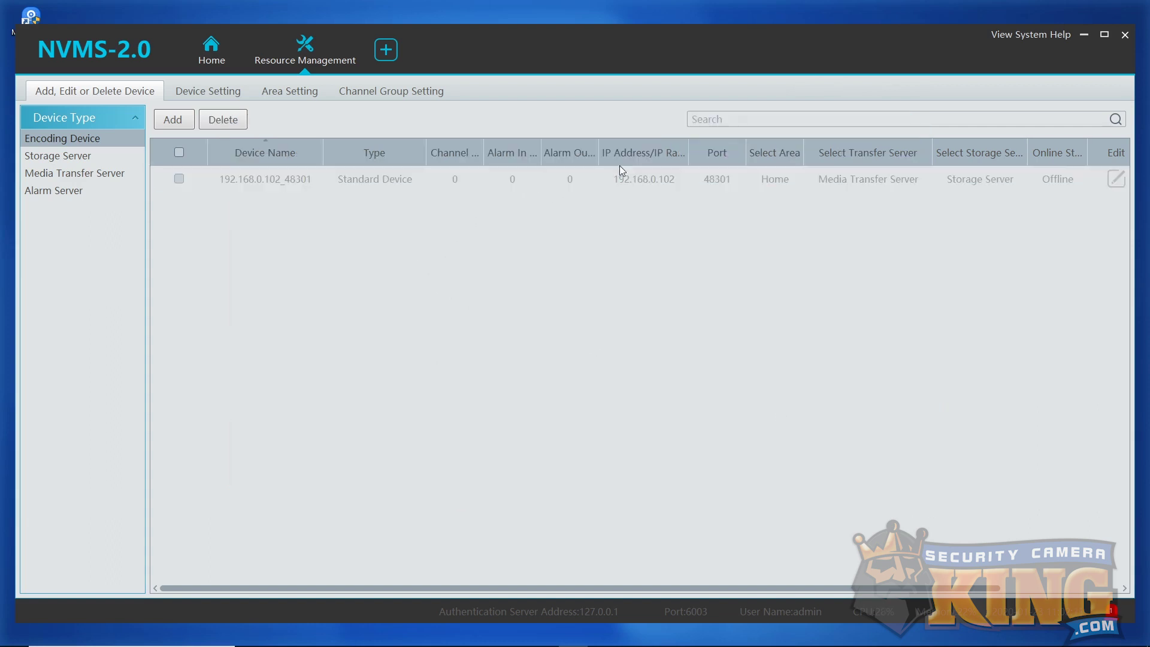
left_click(174, 120)
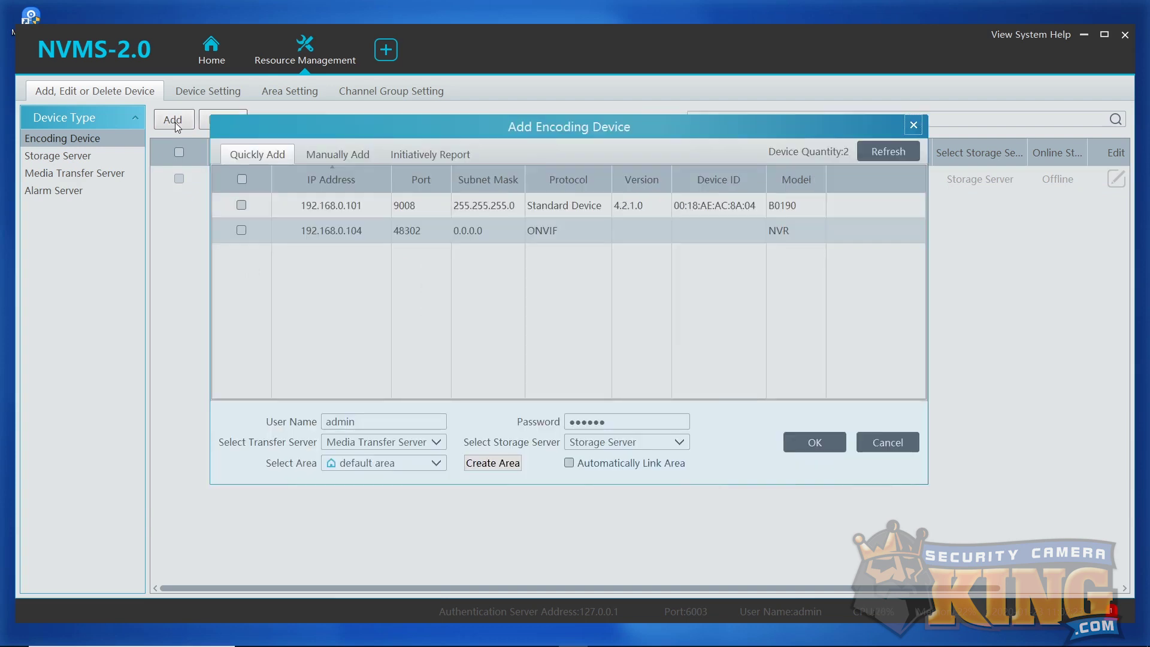
Manually add 55.66.77.123, port 48301, with the device password, filed under the Away area.
left_click(362, 166)
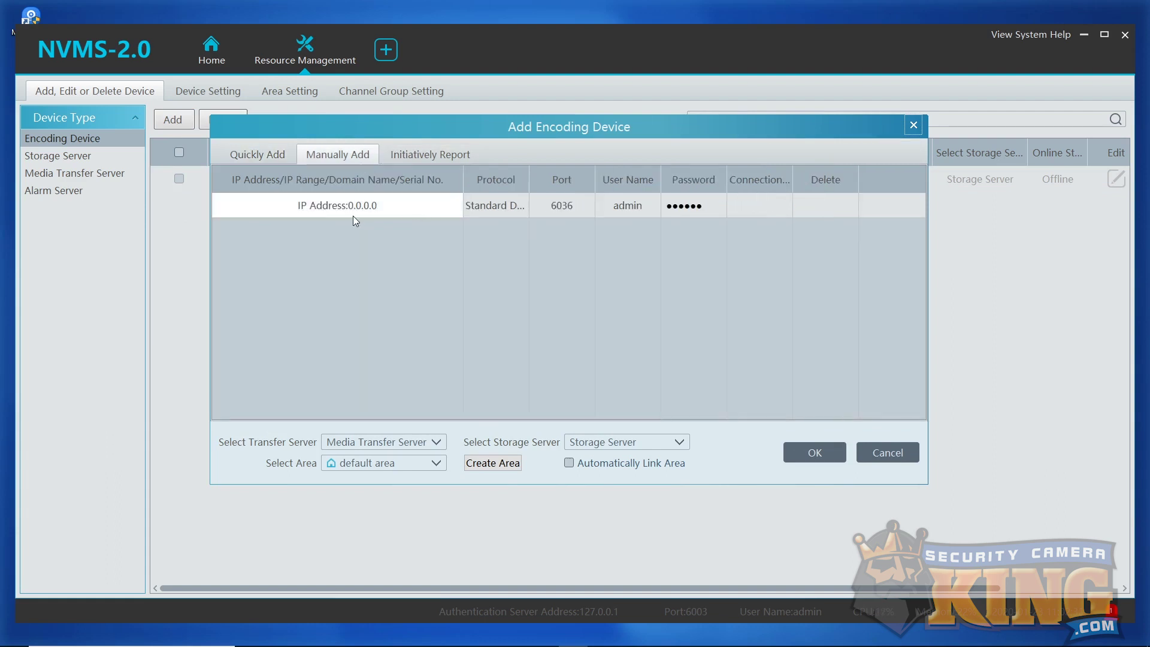
left_click(366, 205)
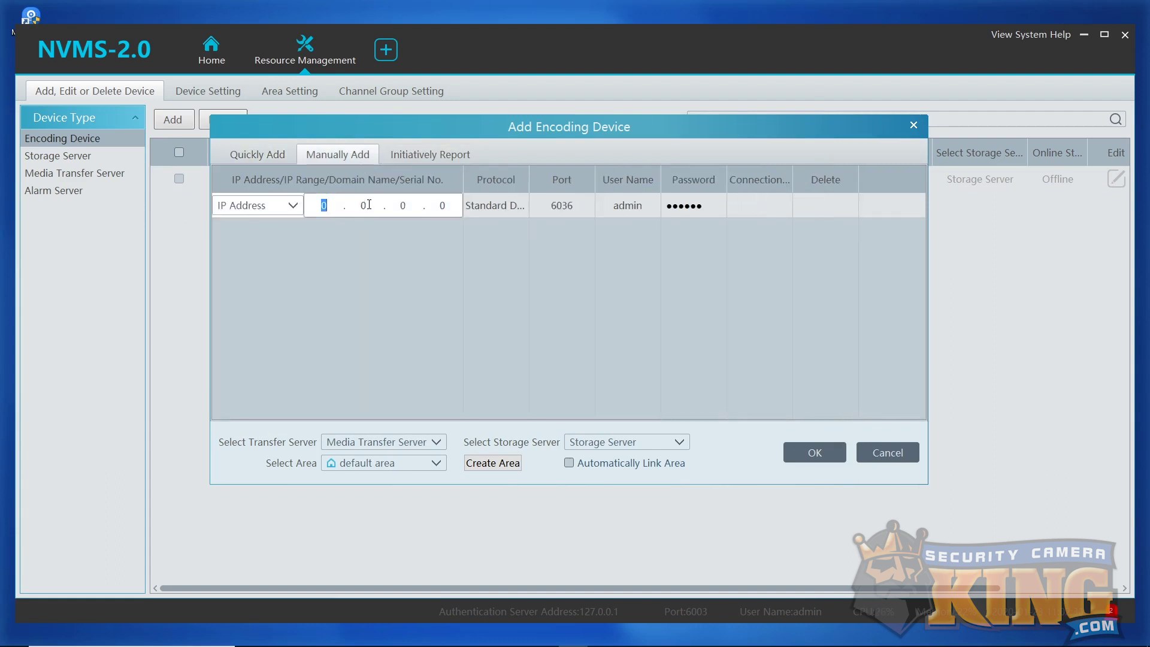
type("55.66.7")
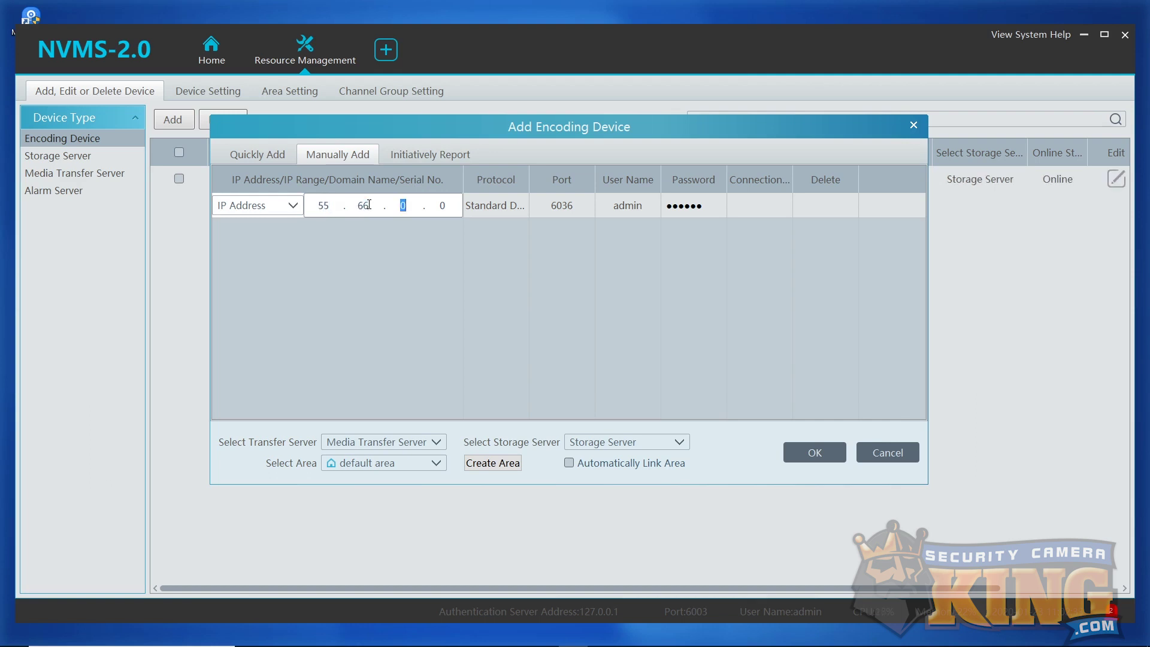
type("7.123")
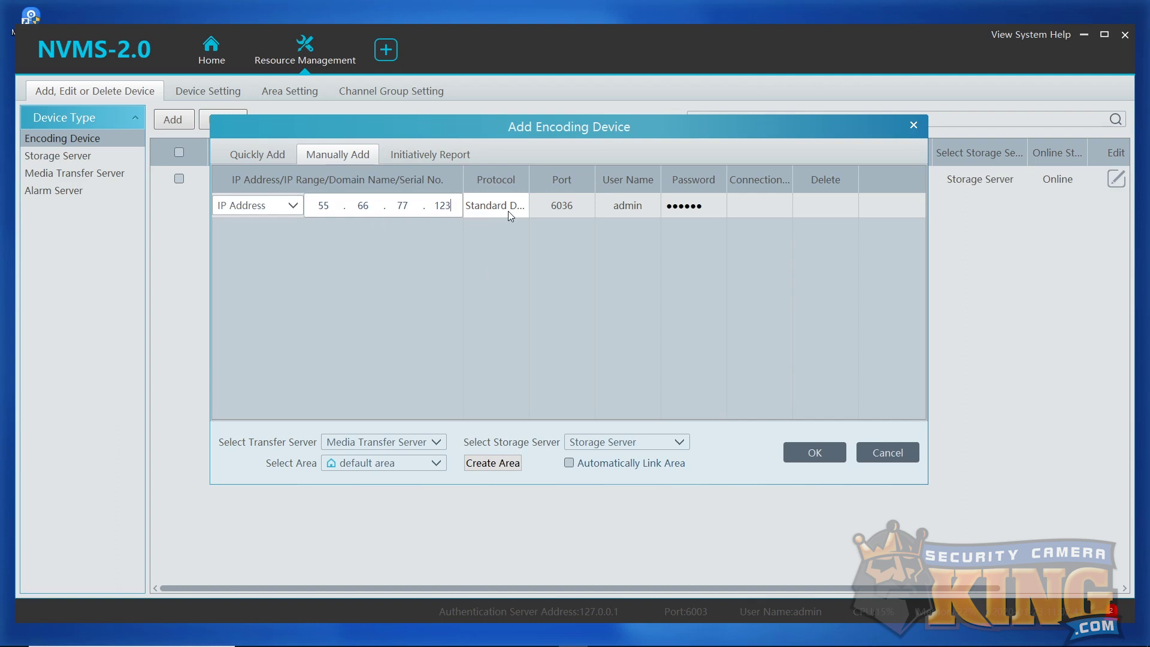
left_click(584, 206)
type("48301")
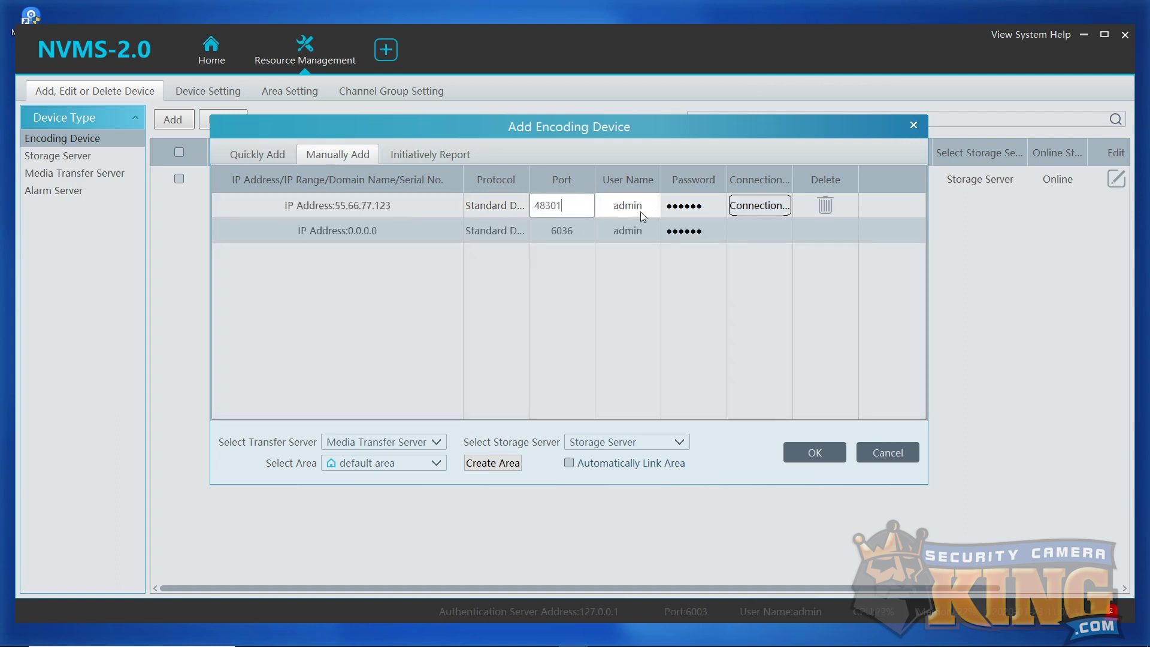
left_click(716, 201)
type("123456")
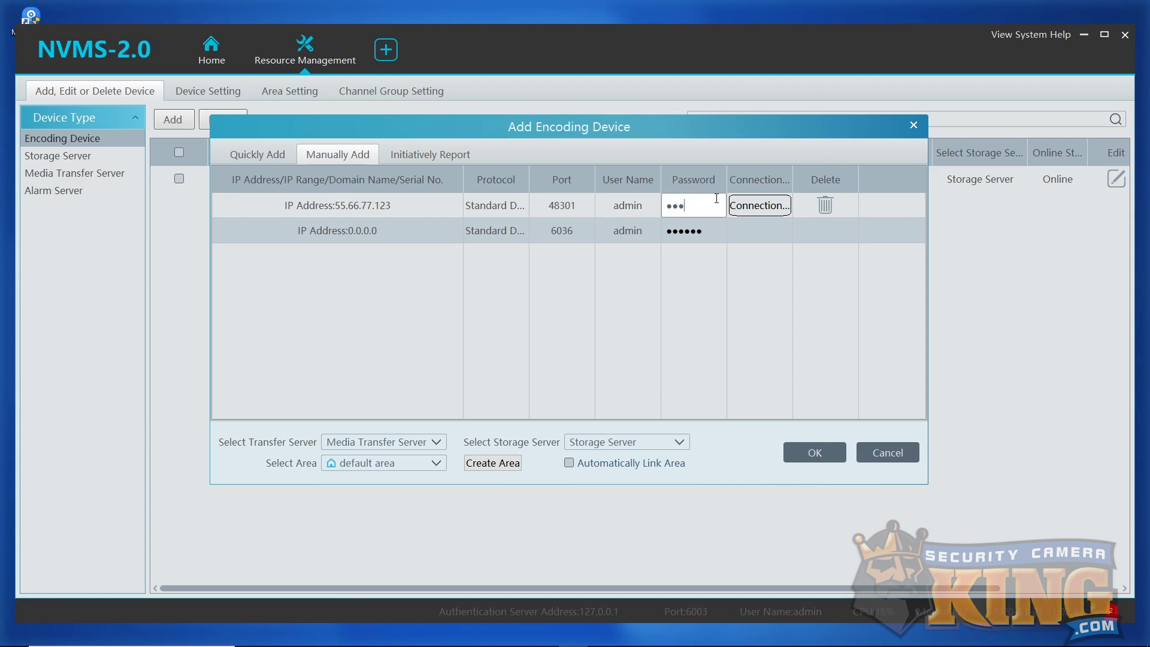
type("78")
left_click(398, 464)
left_click(383, 488)
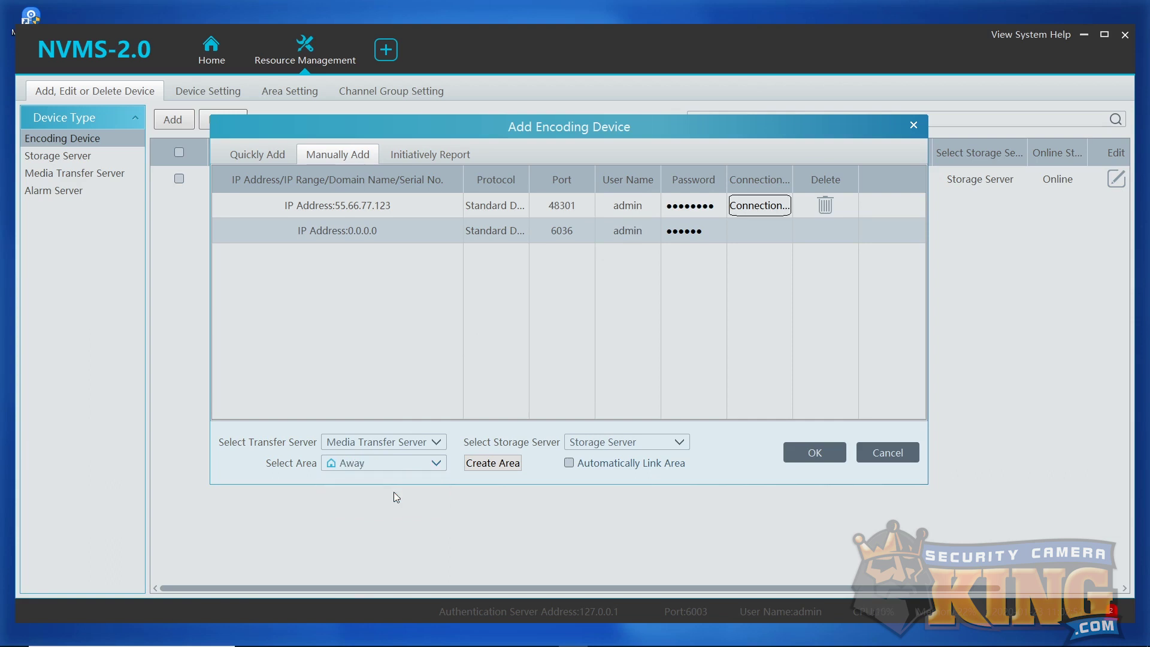
left_click(804, 457)
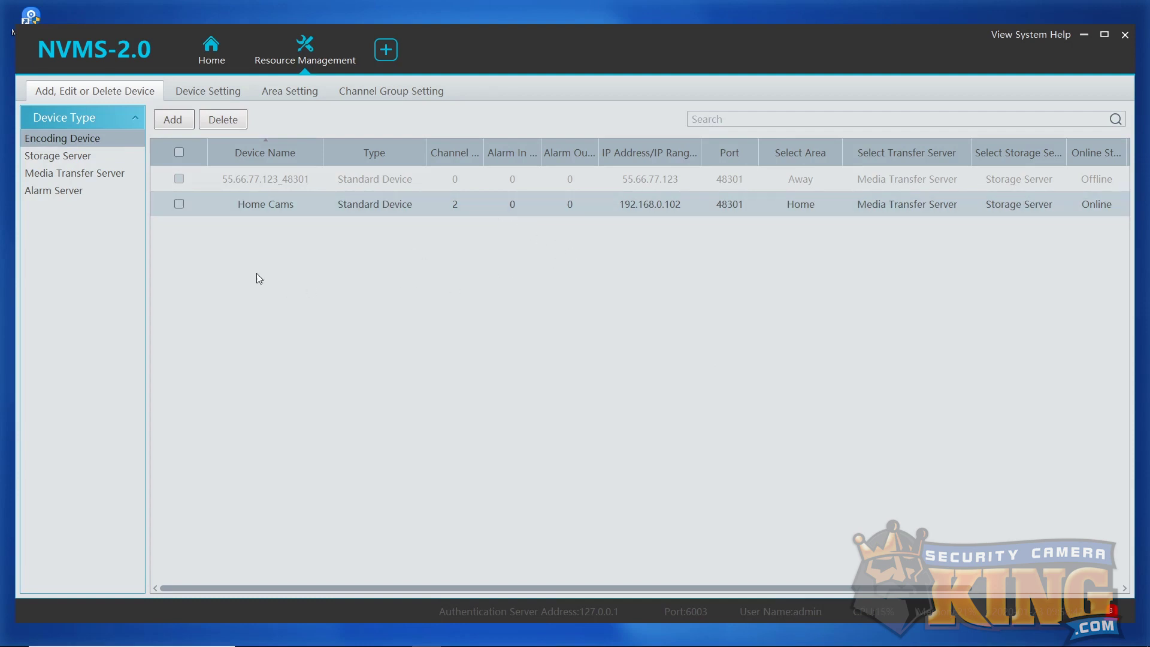
Open a new Live View and load the Home Cams_IP camera channel from the Monitoring Point tree.
left_click(394, 42)
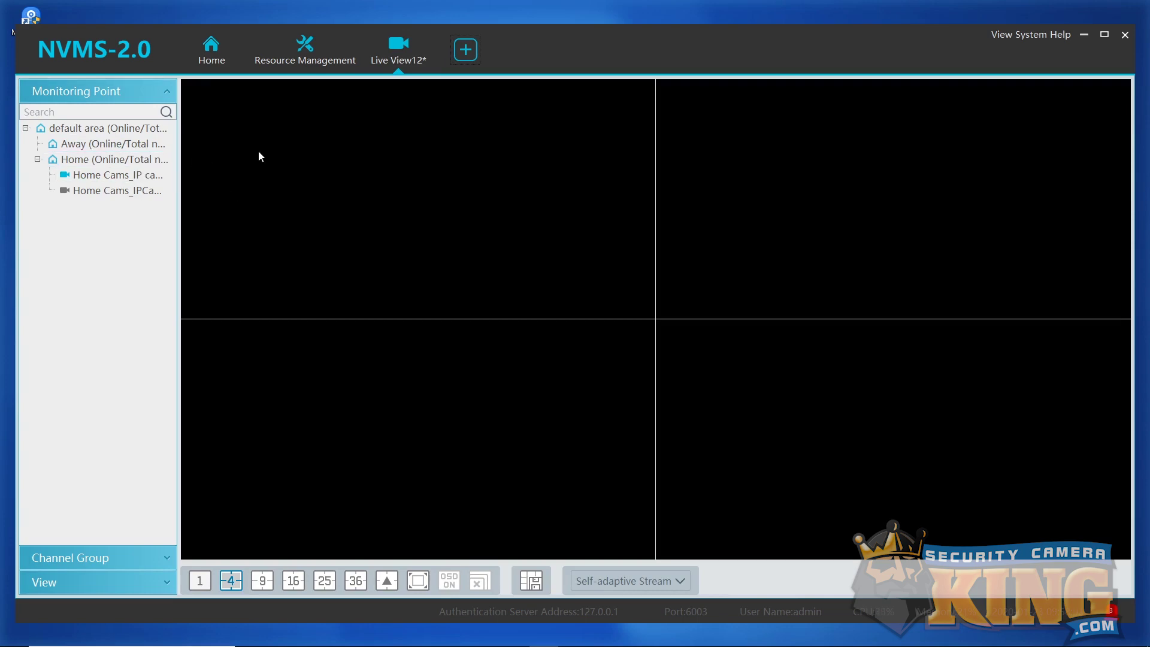
double_click(112, 178)
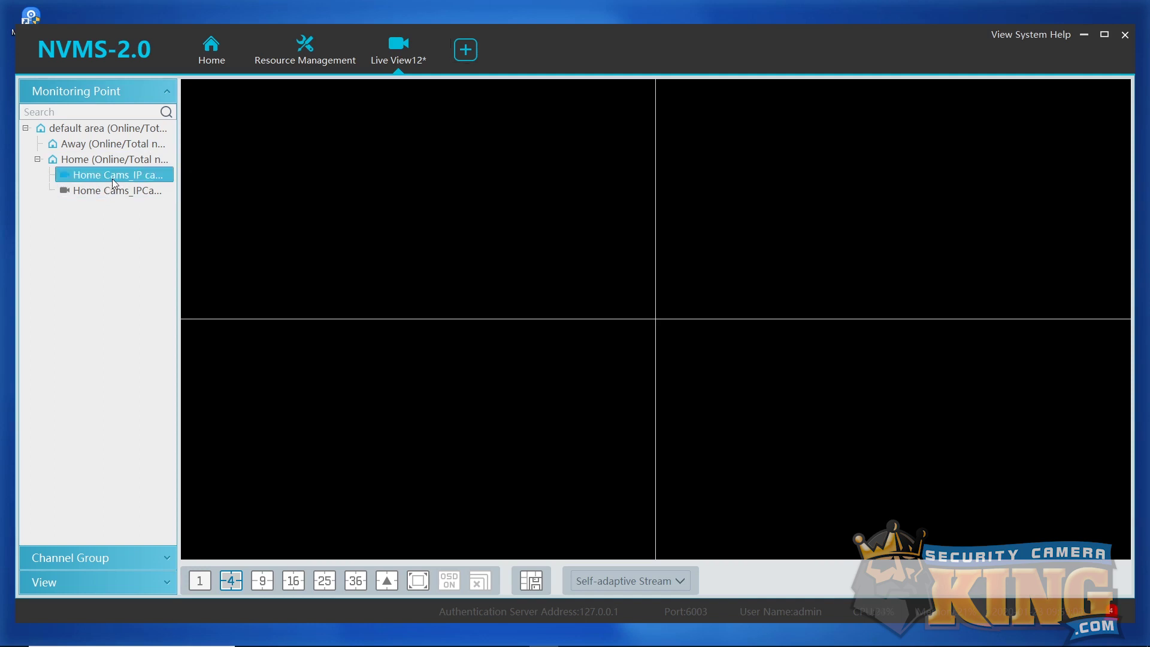